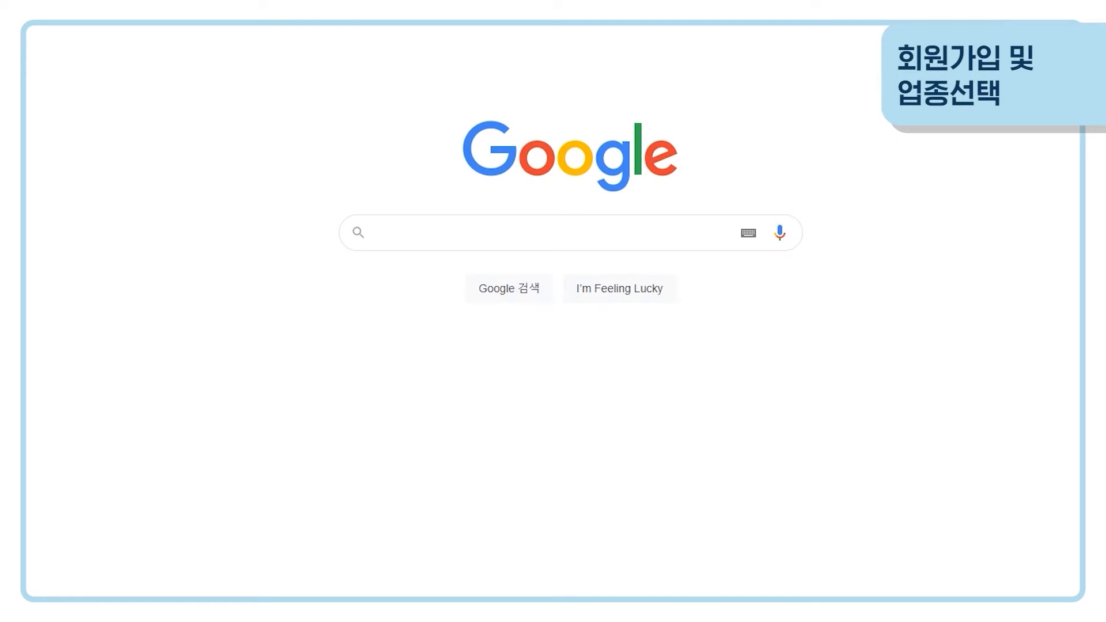
left_click(600, 241)
type("www.t")
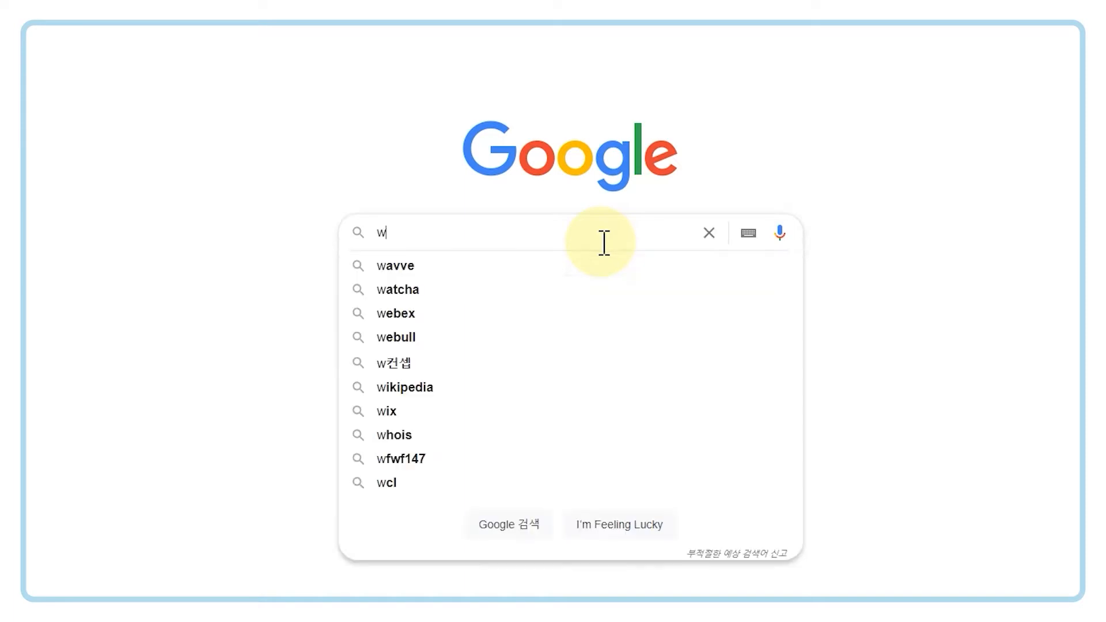
type("food.go.kr")
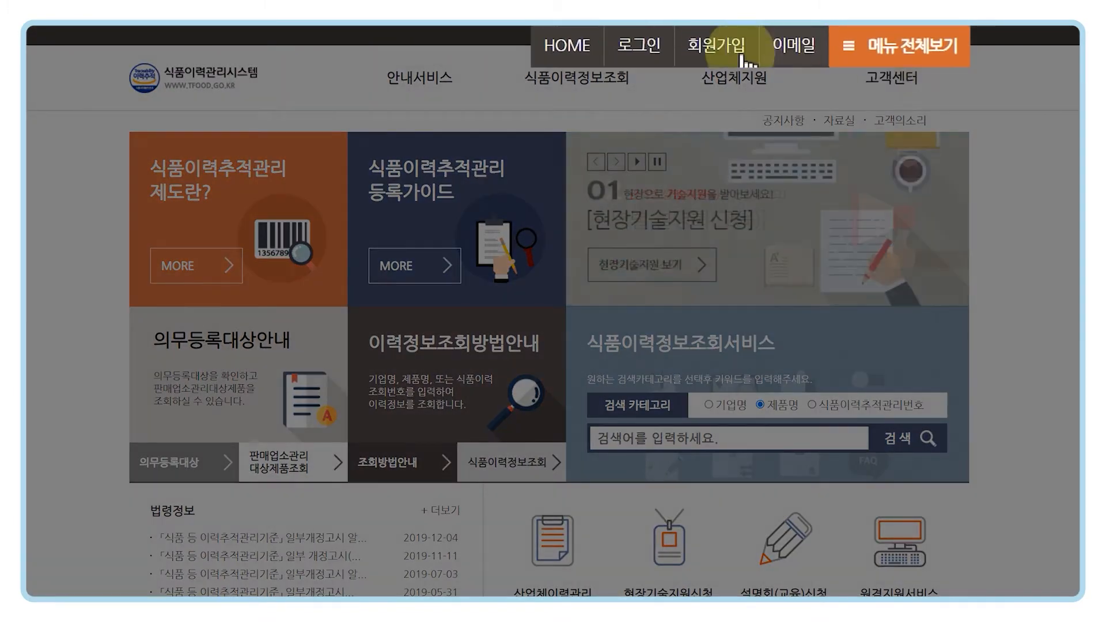
left_click(703, 44)
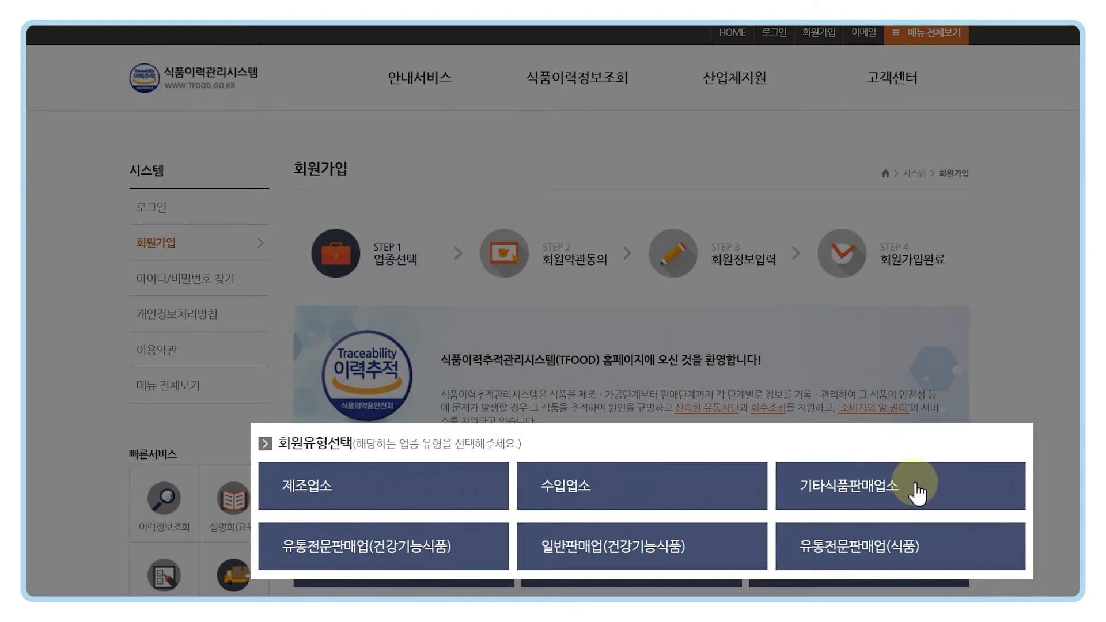
left_click(916, 487)
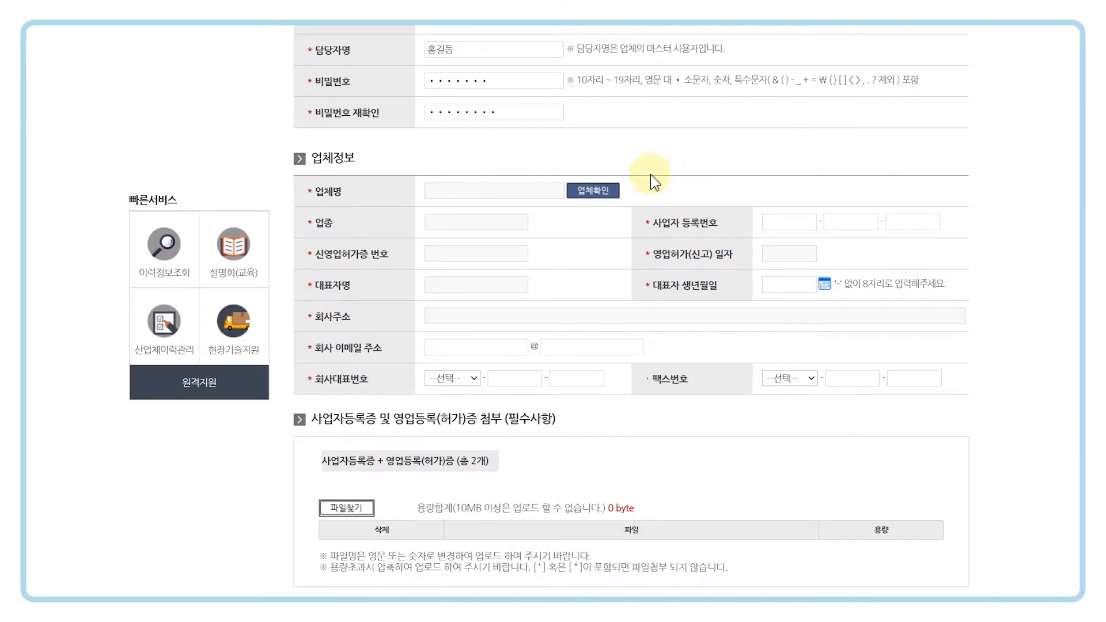
- Open the company lookup (업체확인) and attach the 영업신고증 file to the member registration form
left_click(593, 190)
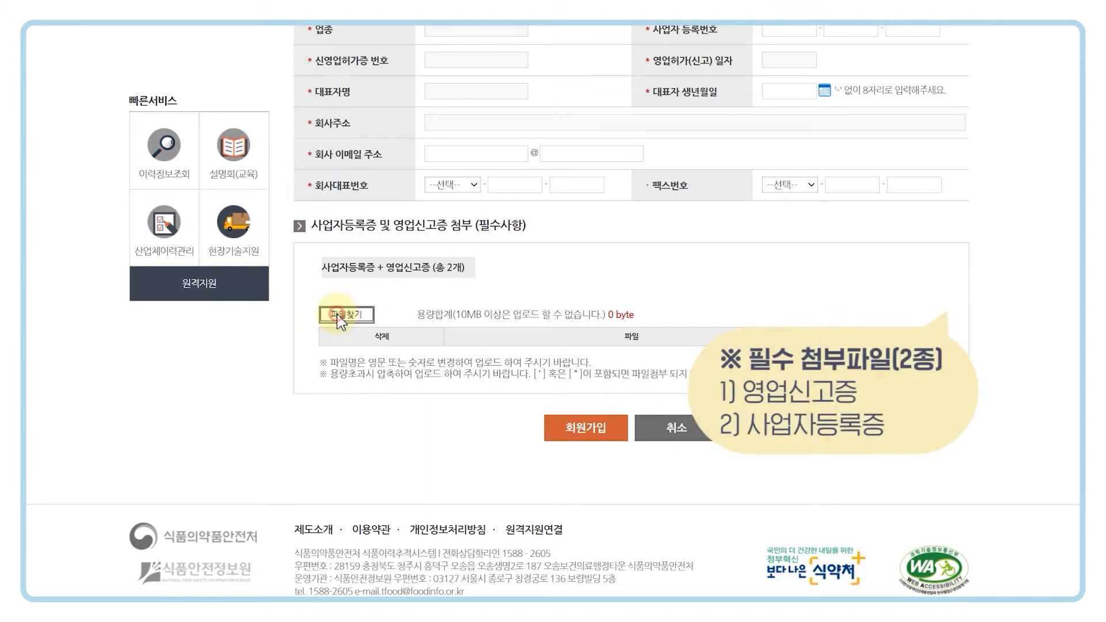
left_click(343, 316)
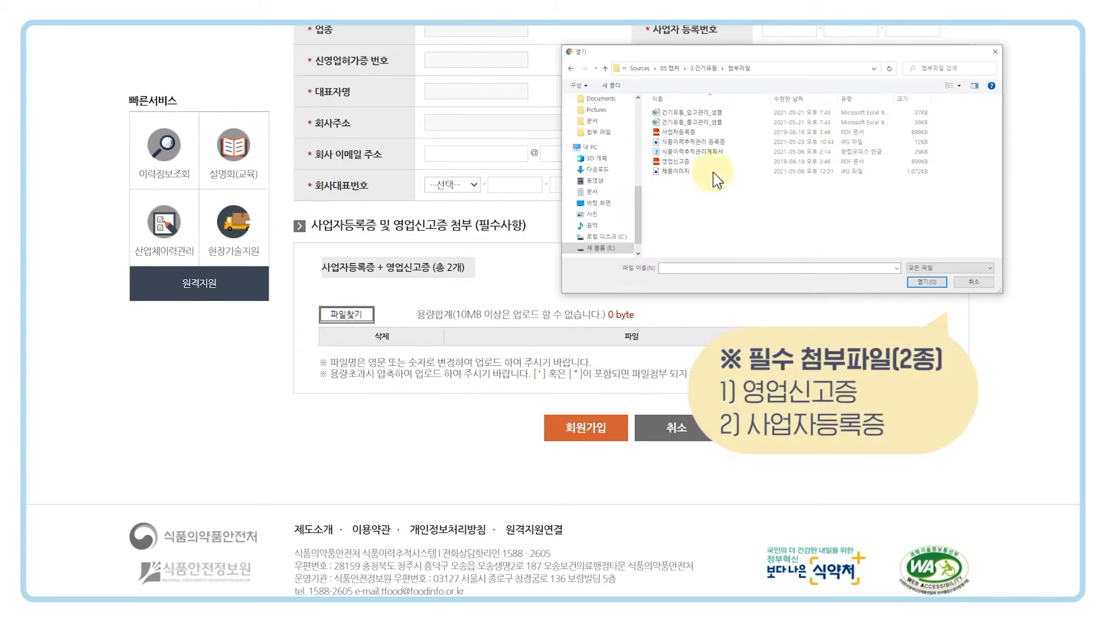
left_click(685, 161)
left_click(928, 282)
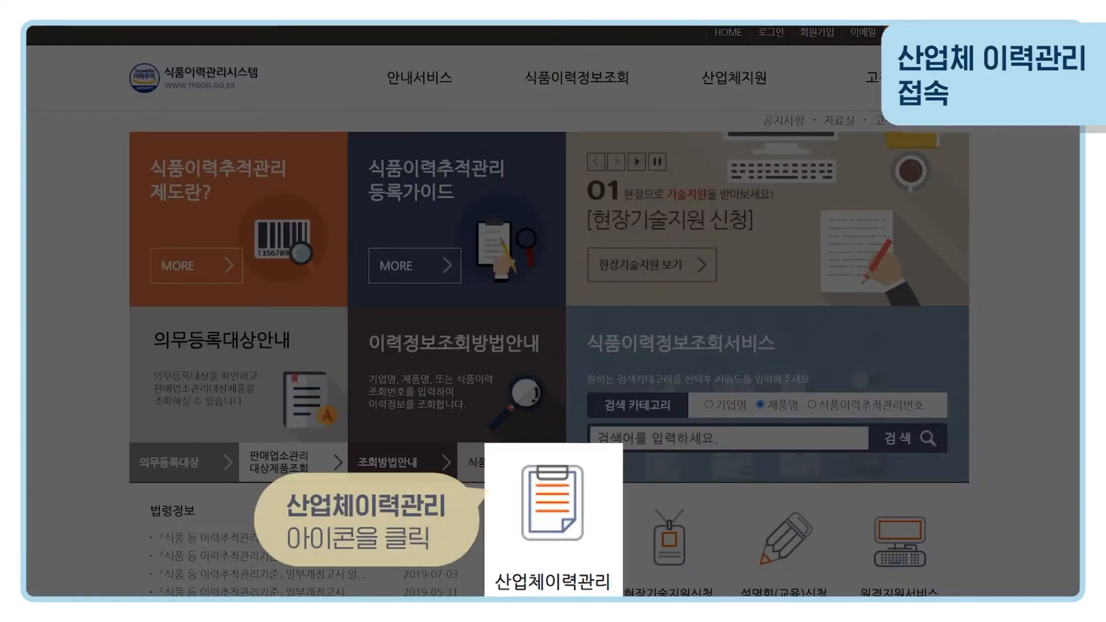
- Open 산업체이력관리 and start a new 영유아 application under 식품이력추적관리 등록신청
left_click(555, 488)
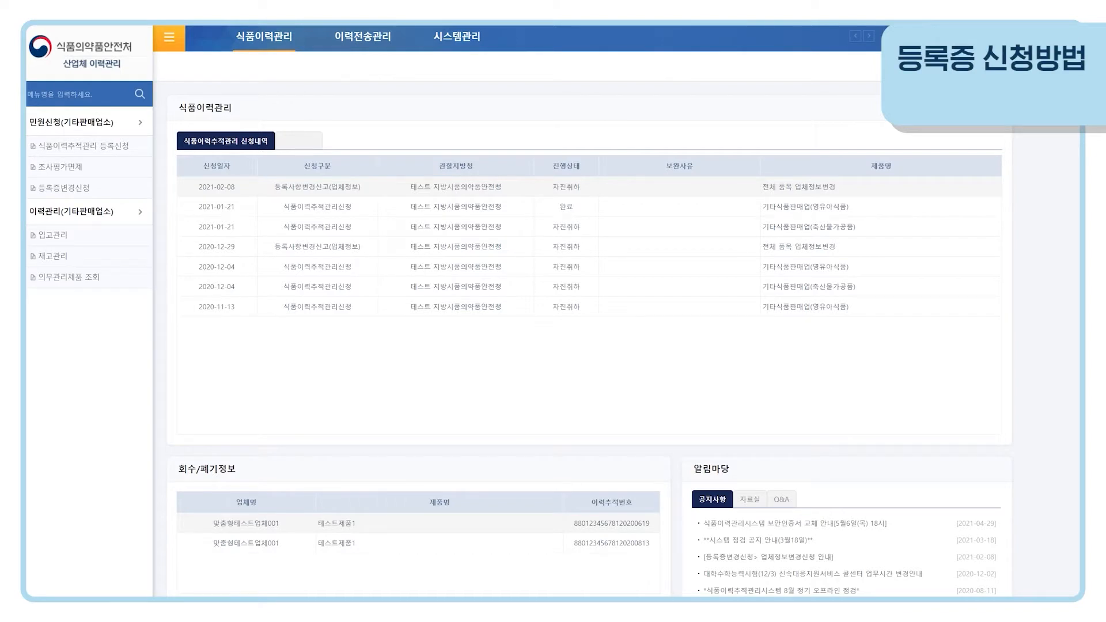
left_click(143, 147)
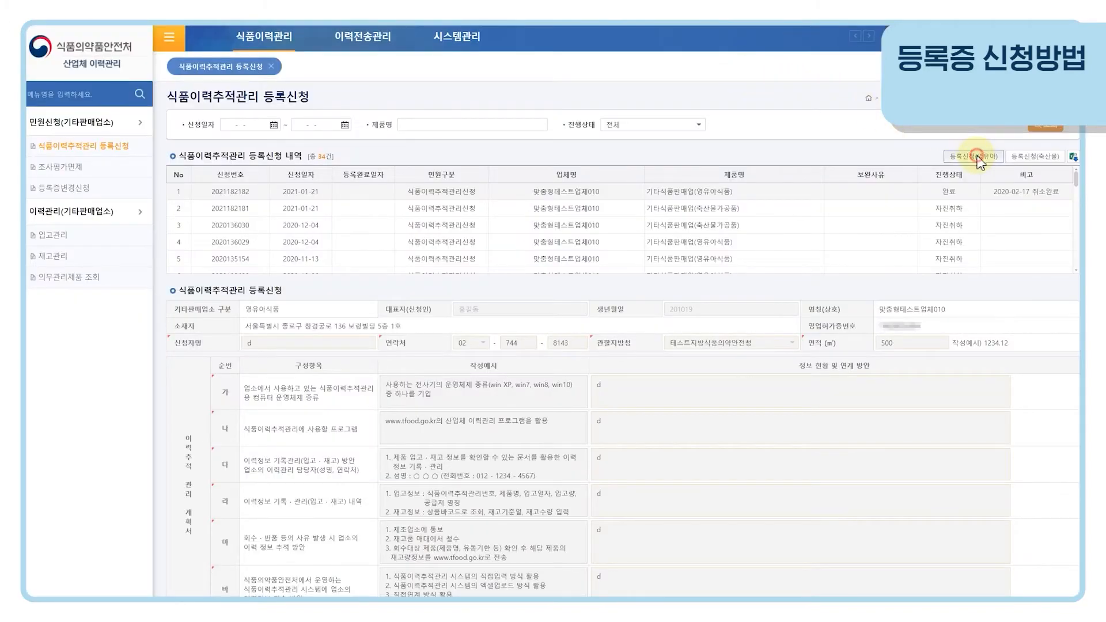
left_click(979, 160)
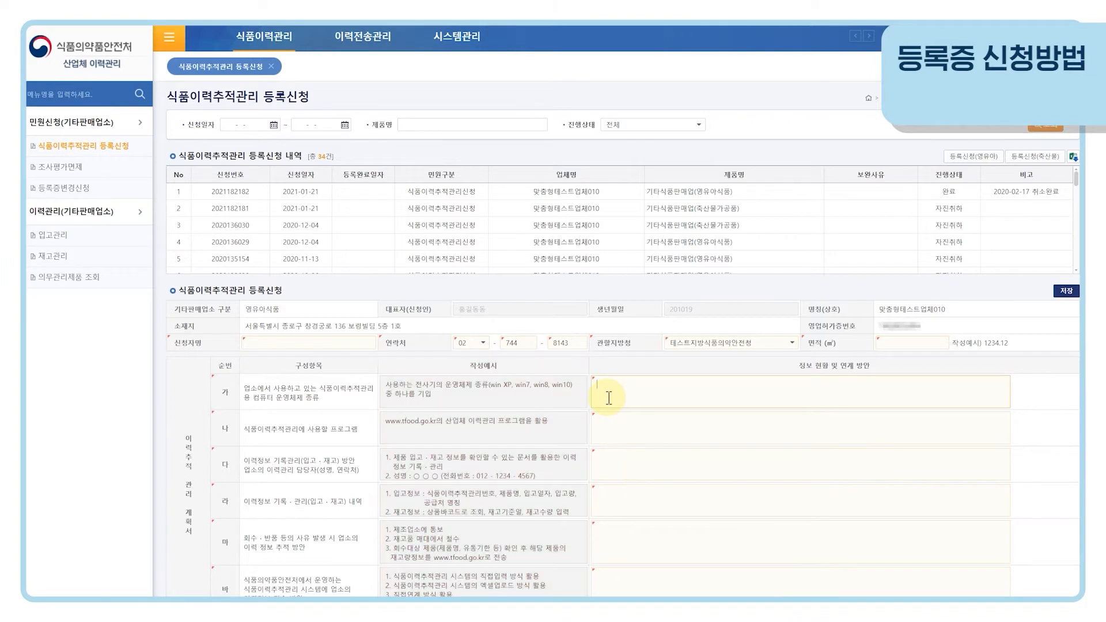
- Enter win10 as the business's computer operating system and 1234.12 as the area, and save the registration application
type("win10")
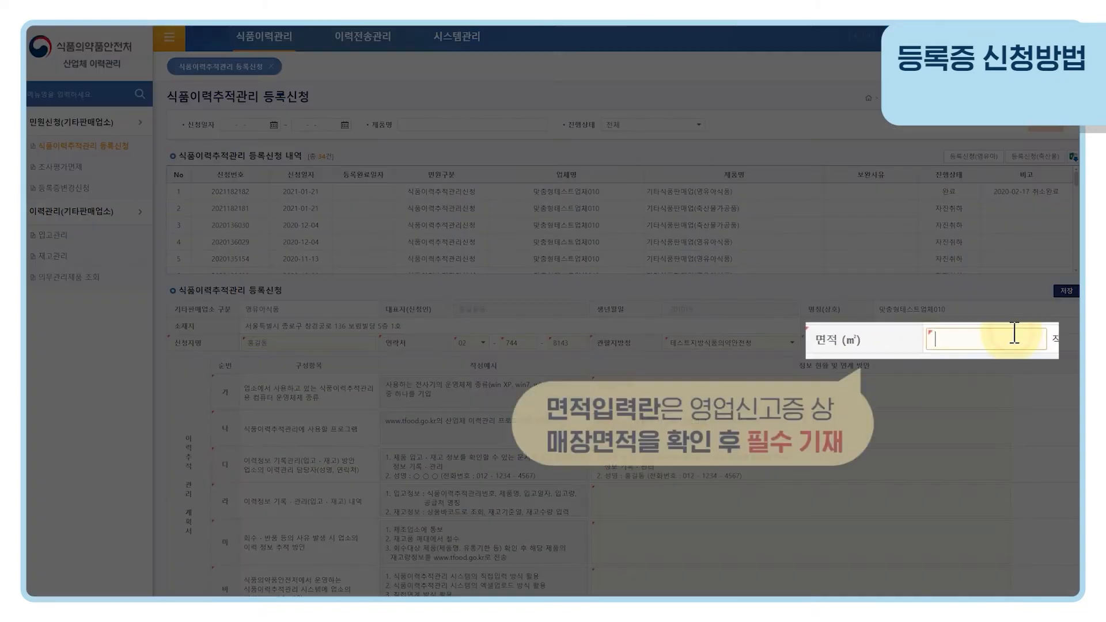
type("123")
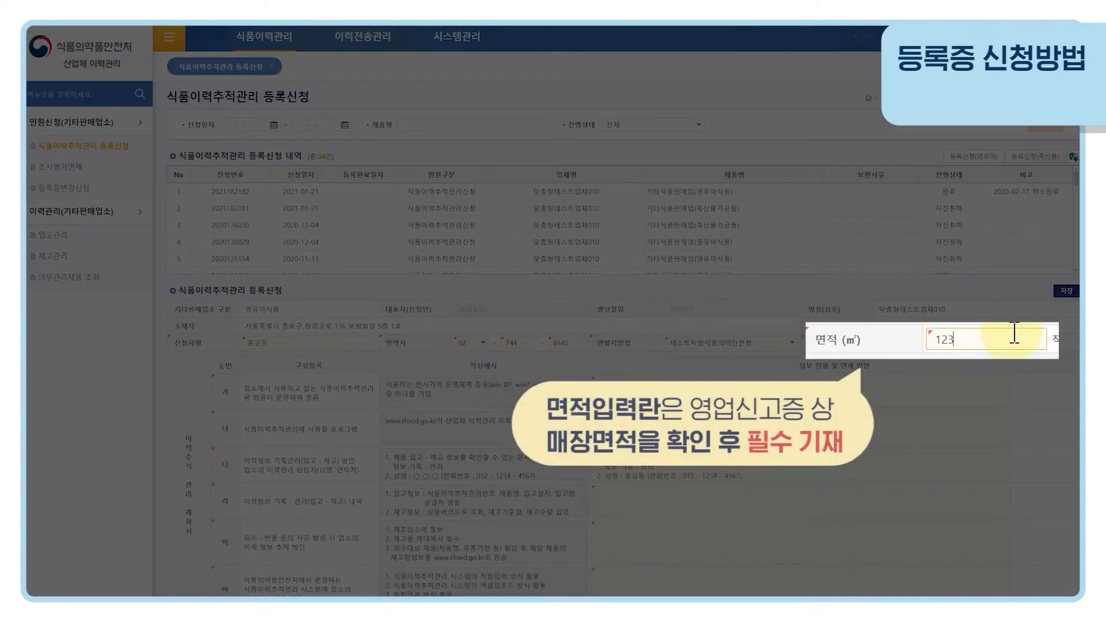
type("4.12")
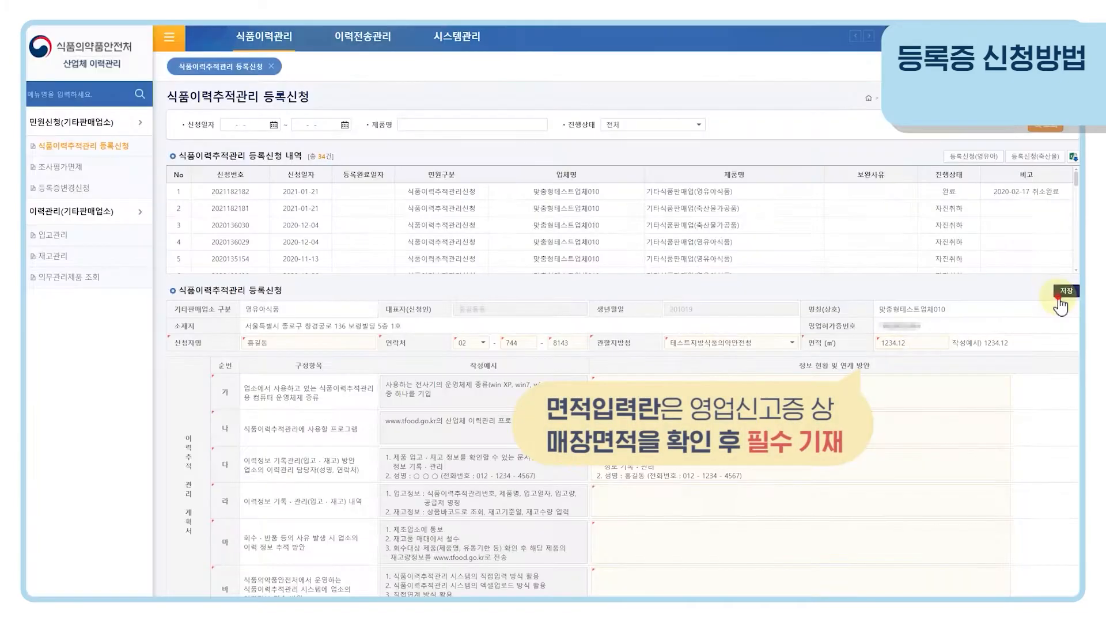
left_click(1065, 292)
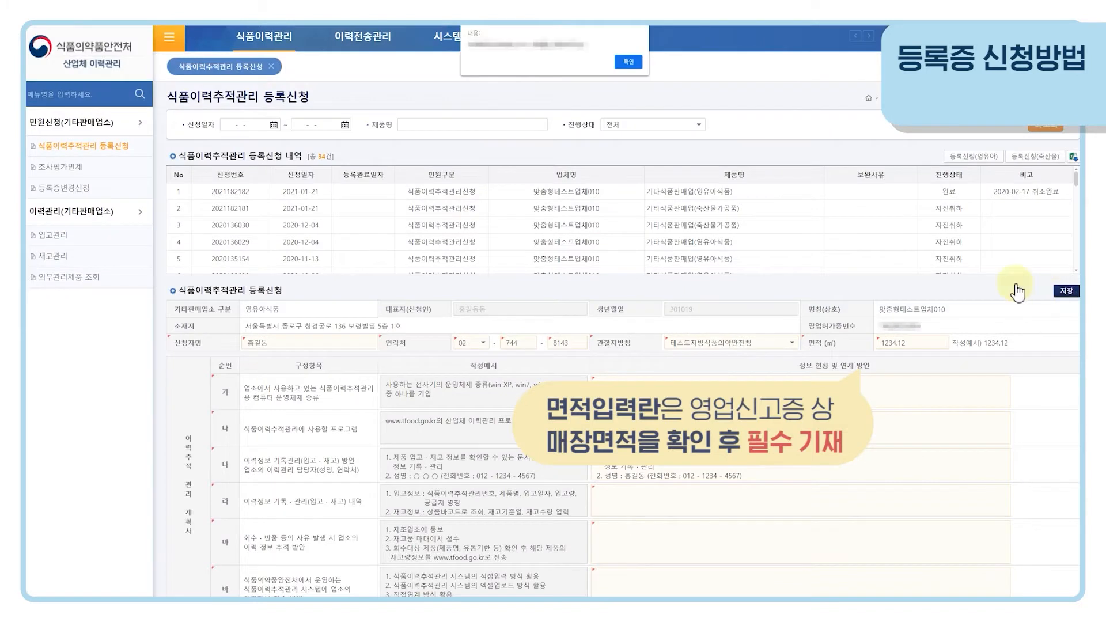
left_click(630, 63)
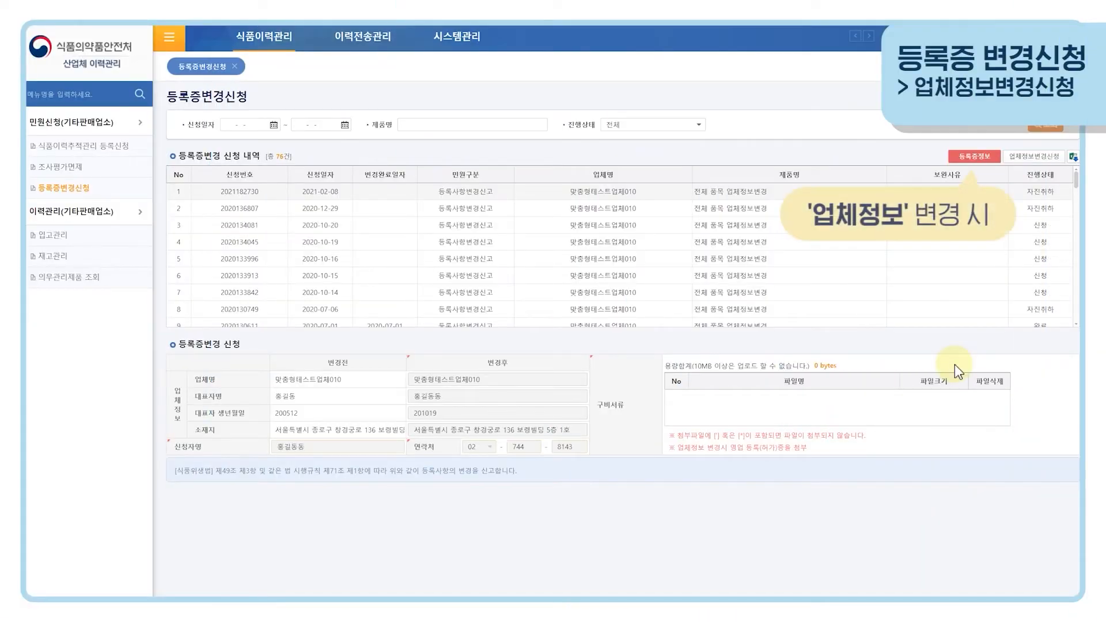
- Start a company information change application (업체정보변경신청) and enter the applicant's name
left_click(1028, 156)
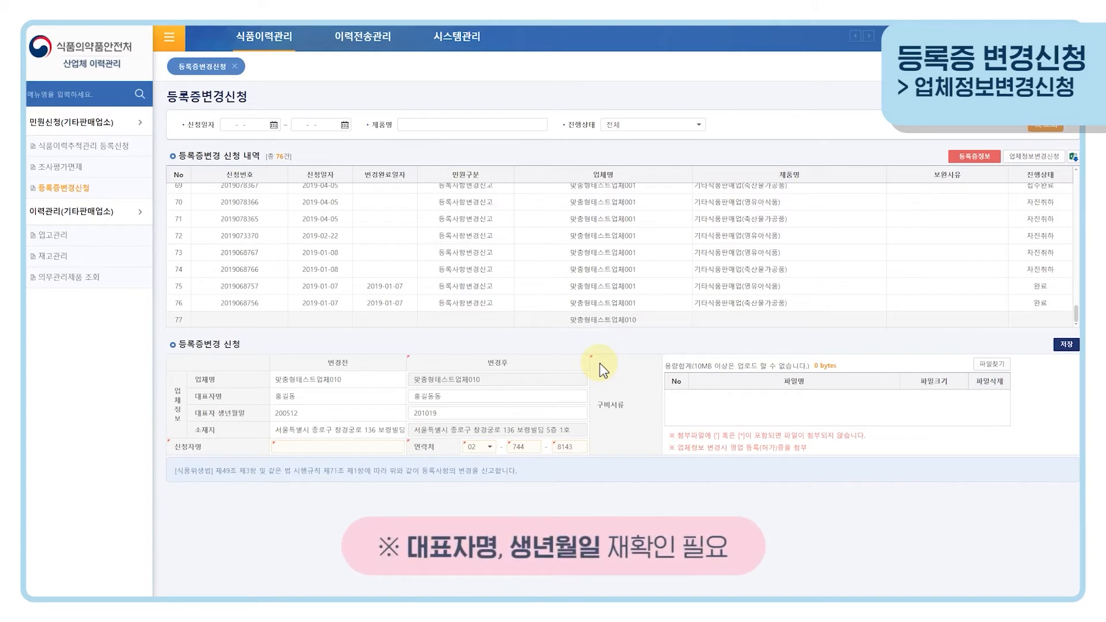
left_click(391, 448)
type("홍길드")
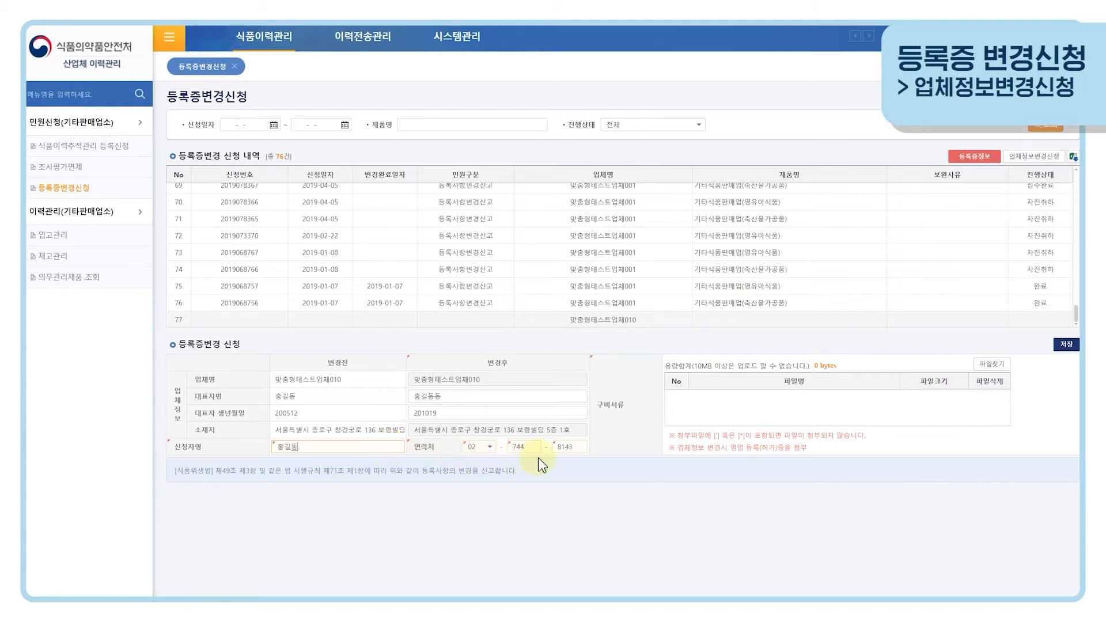
- Attach 영업신고증.pdf as the supporting document and save the change application
left_click(988, 366)
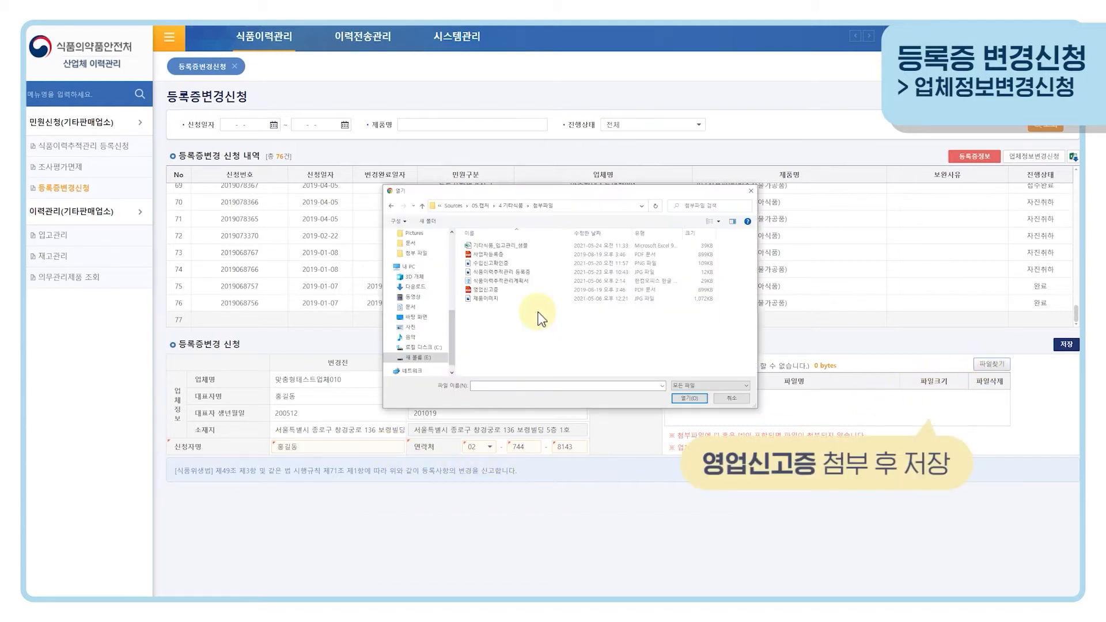
left_click(530, 292)
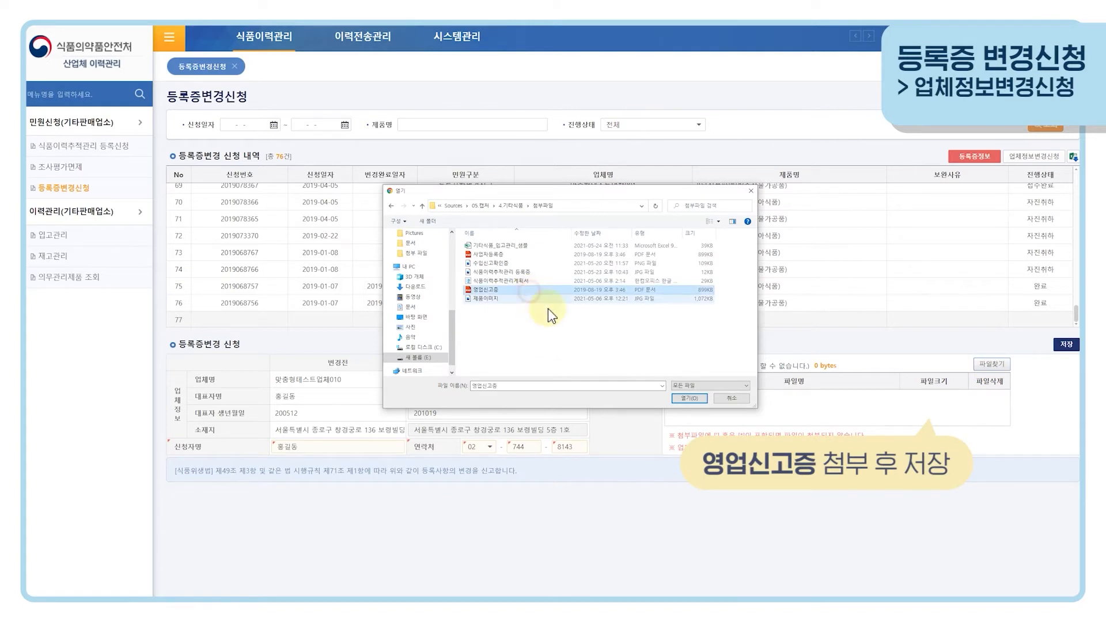
left_click(676, 396)
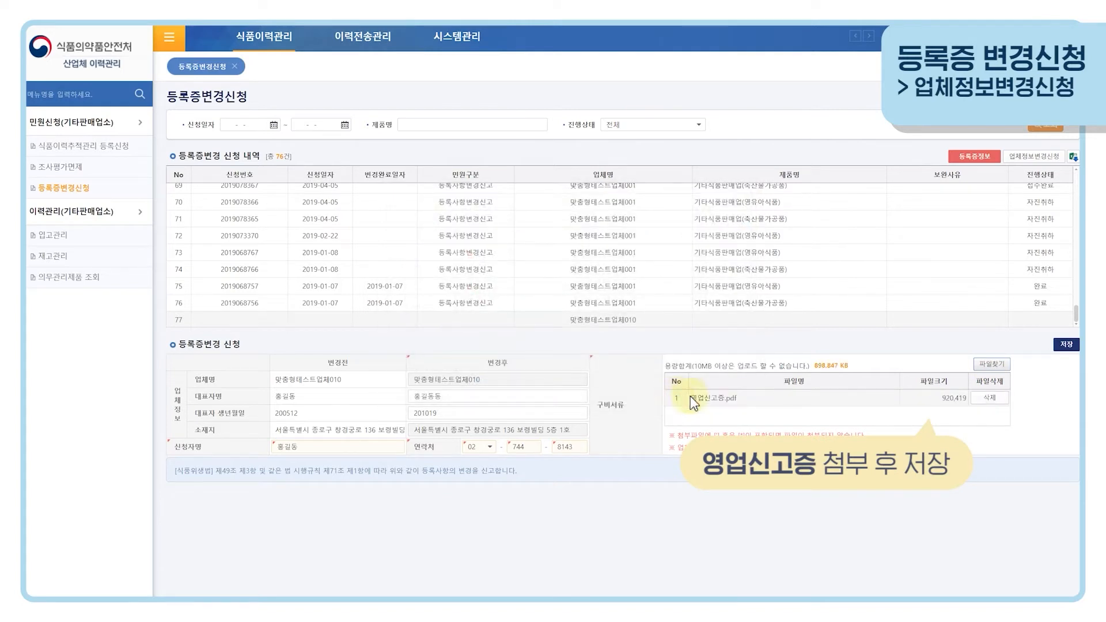
left_click(1067, 344)
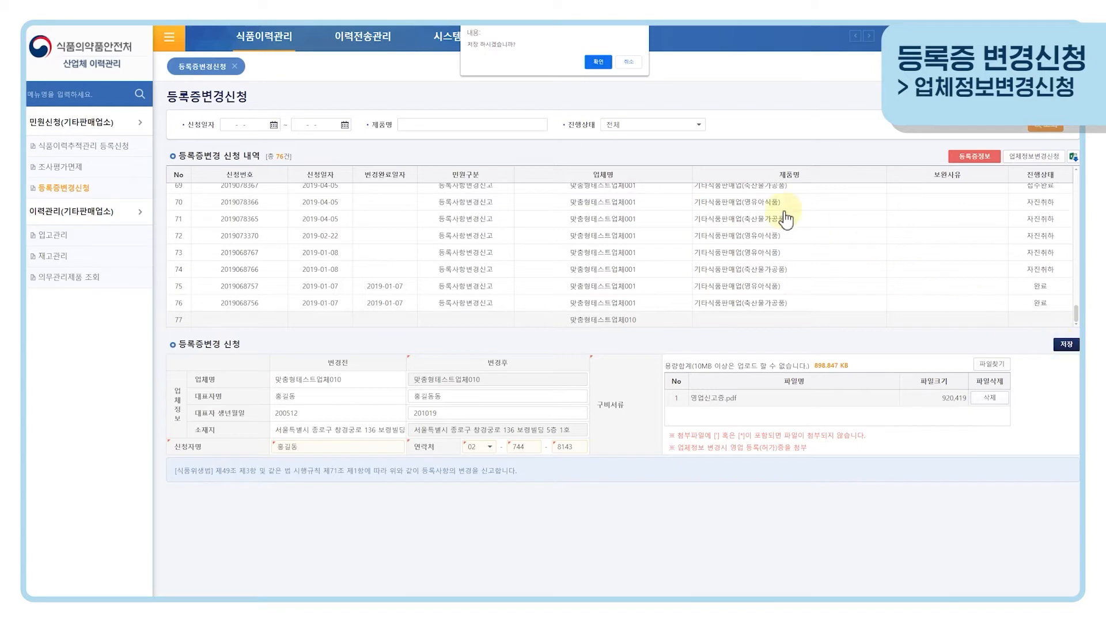
left_click(599, 62)
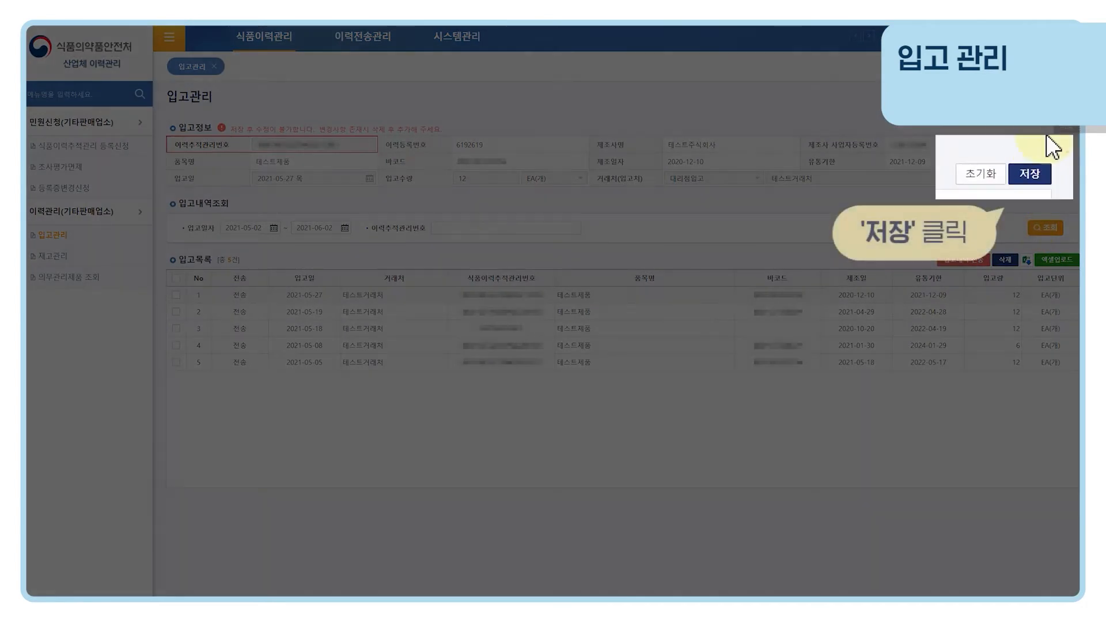
- Save the receiving record in 입고관리 and open the Excel upload window for receiving information
left_click(1063, 128)
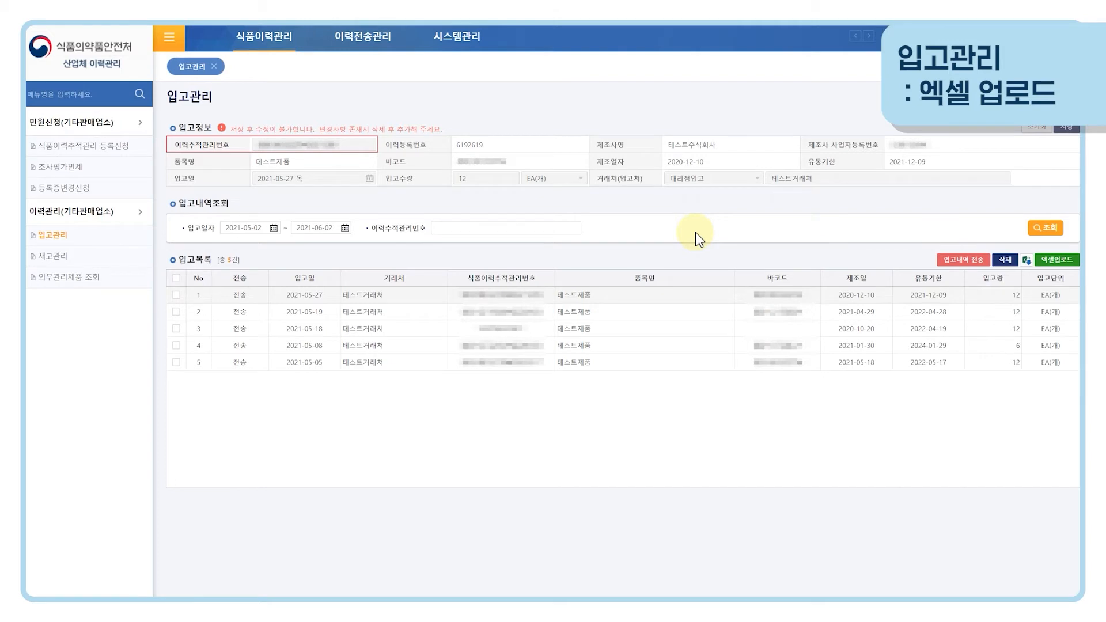
left_click(1041, 260)
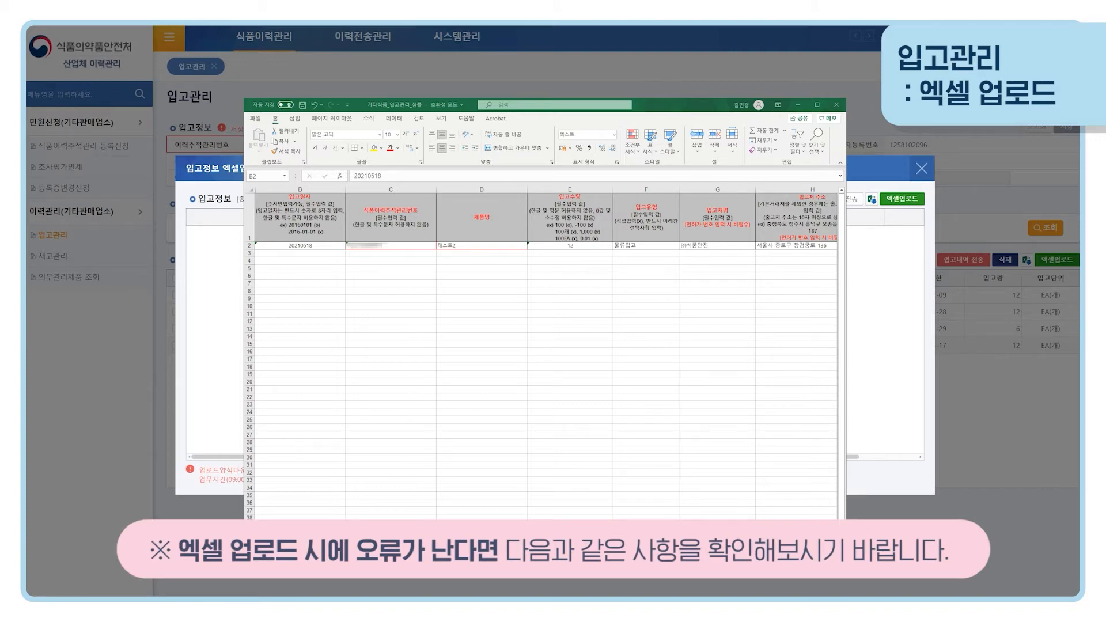
- Format cells D2:H2 of the 기타식품_입고관리_샘플 workbook as 텍스트 and close the workbook
left_click(845, 338)
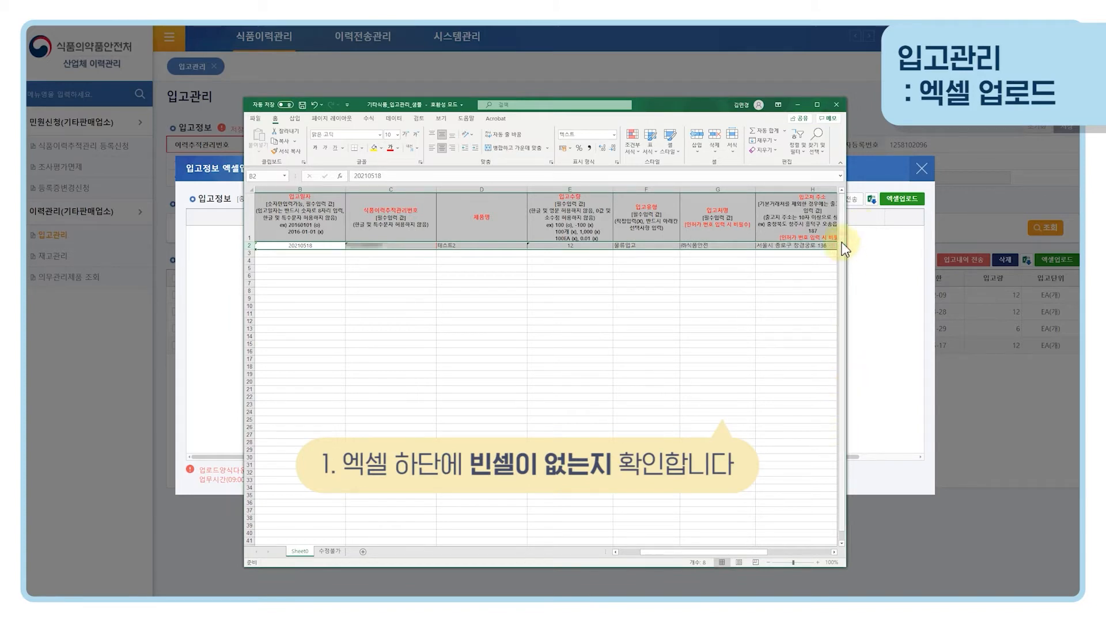
left_click_drag(493, 246, 787, 245)
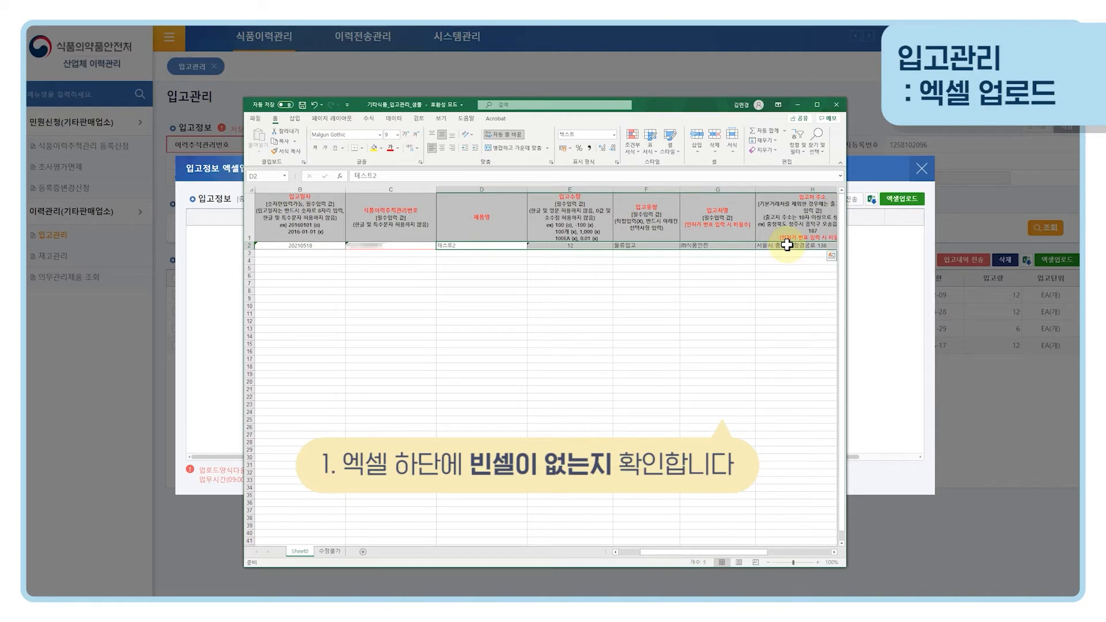
left_click(614, 135)
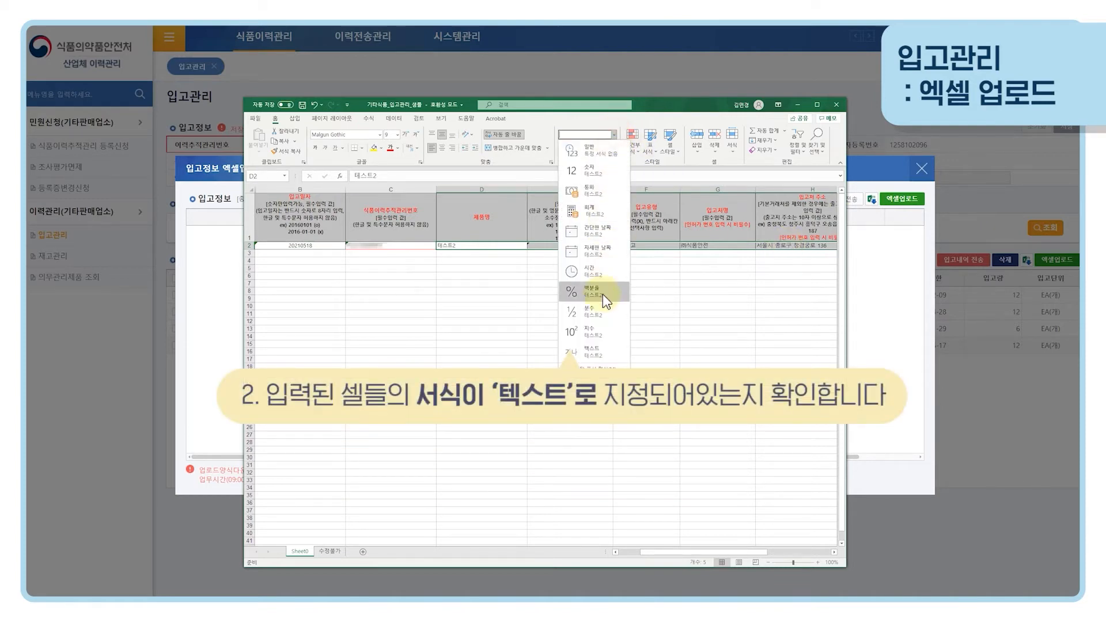
left_click(592, 350)
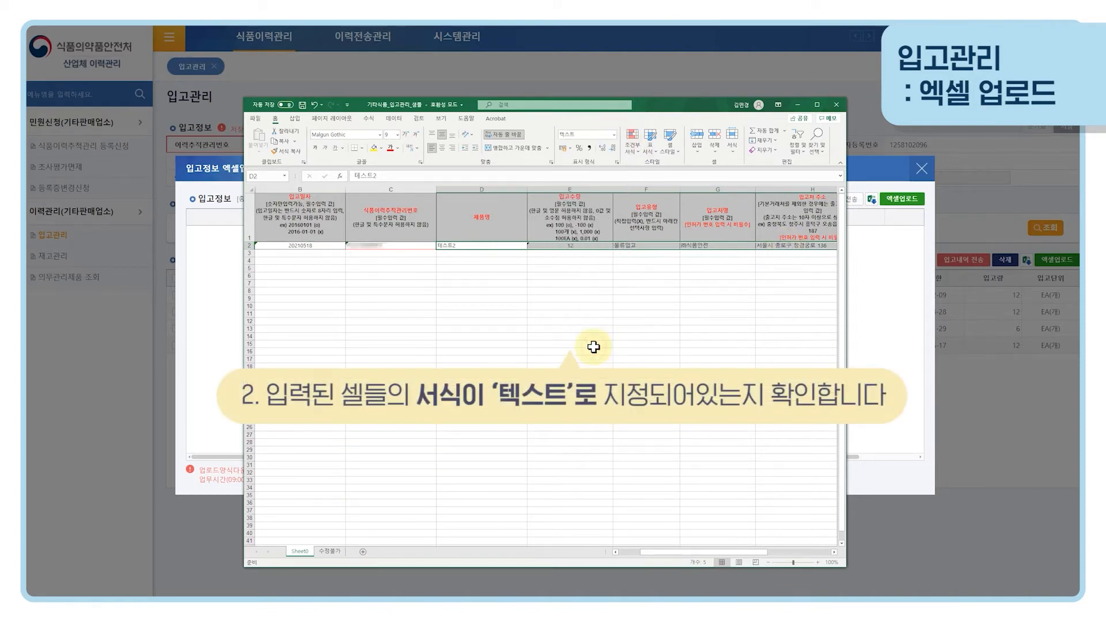
left_click(772, 268)
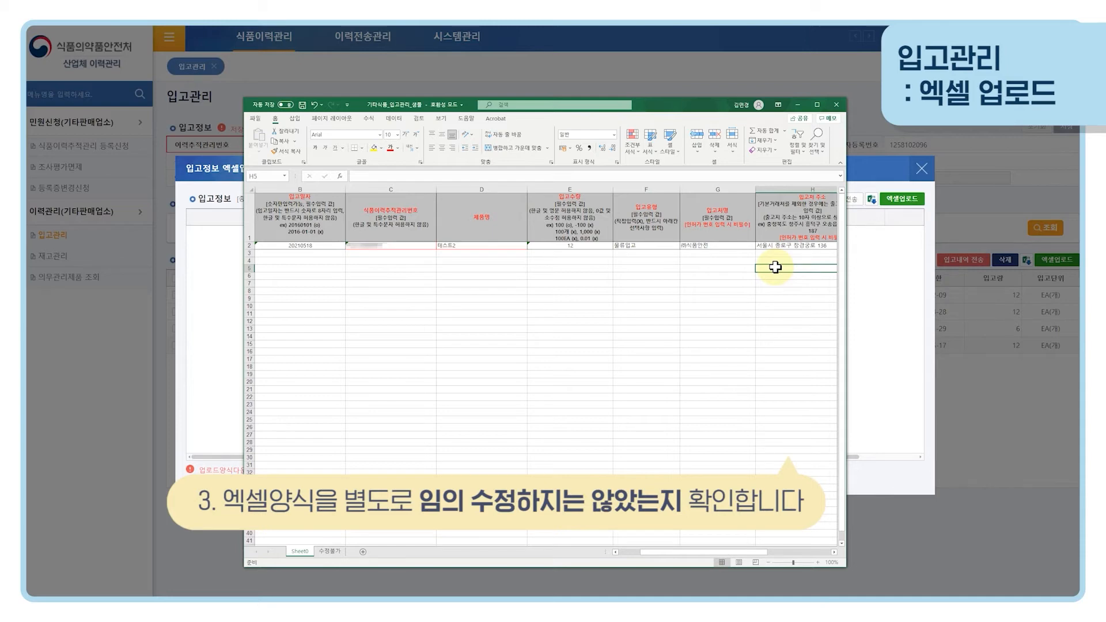
left_click(841, 98)
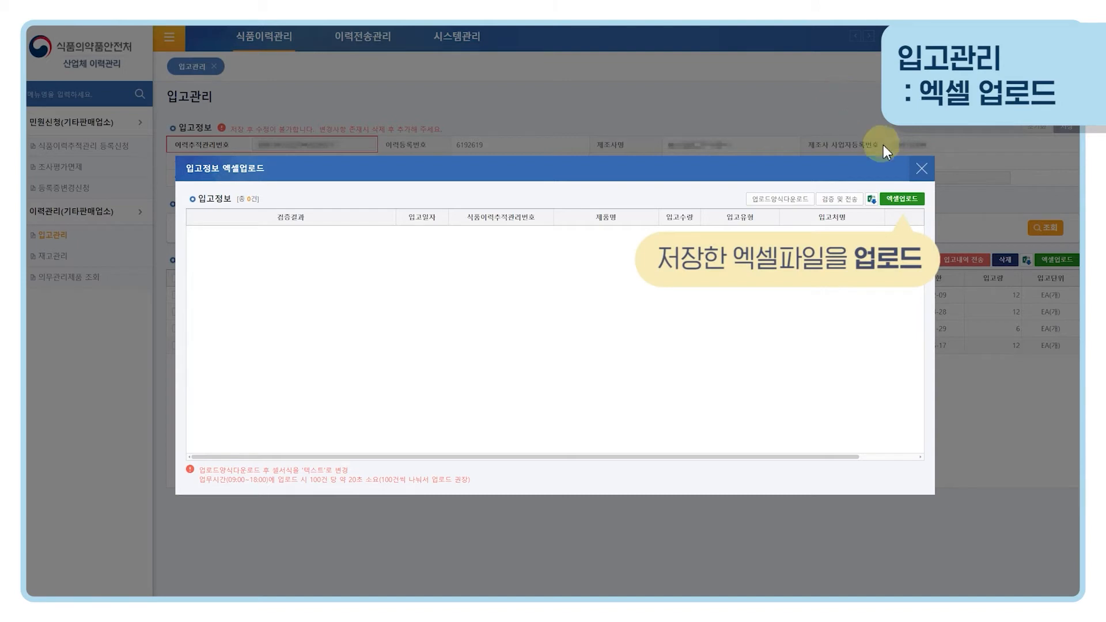
- Upload the saved receiving Excel file and run 검증 및 전송 on its data
left_click(912, 199)
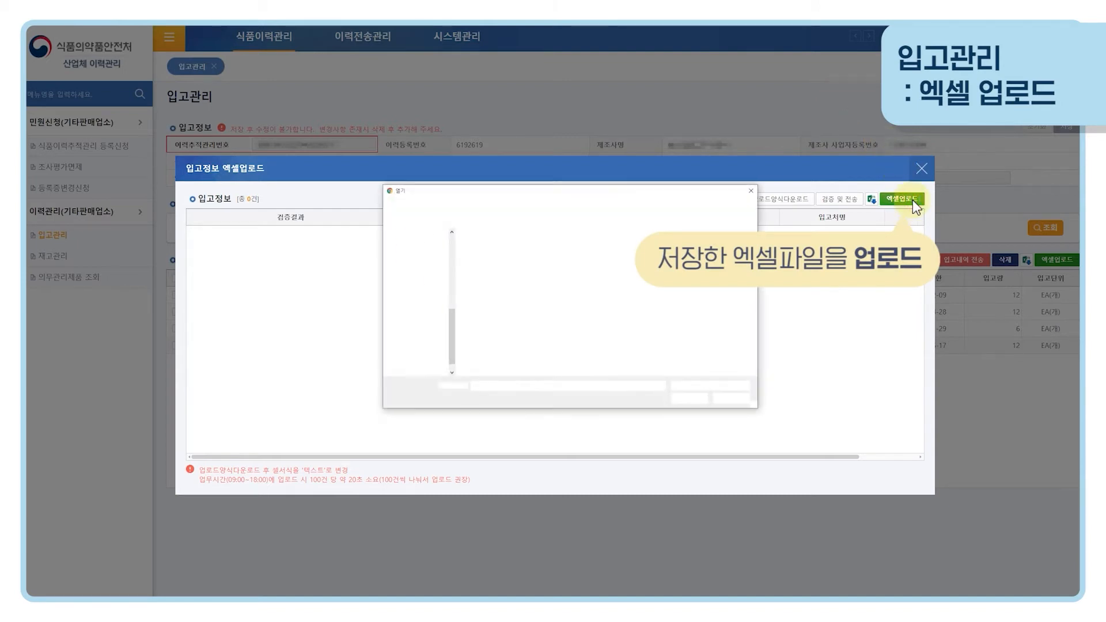
left_click(709, 246)
left_click(690, 398)
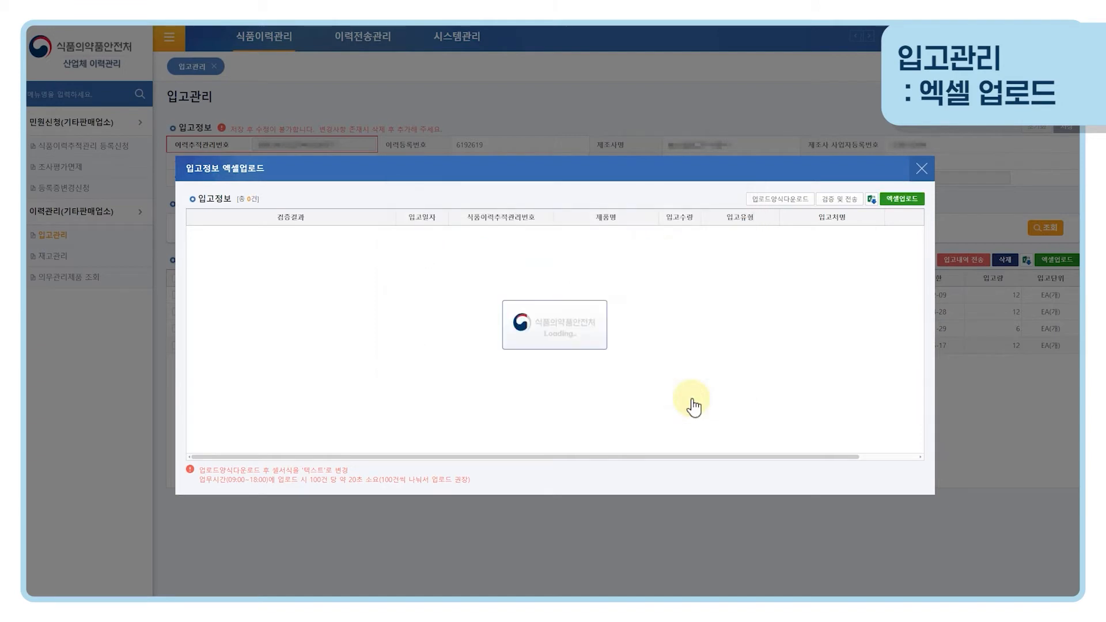
left_click(851, 201)
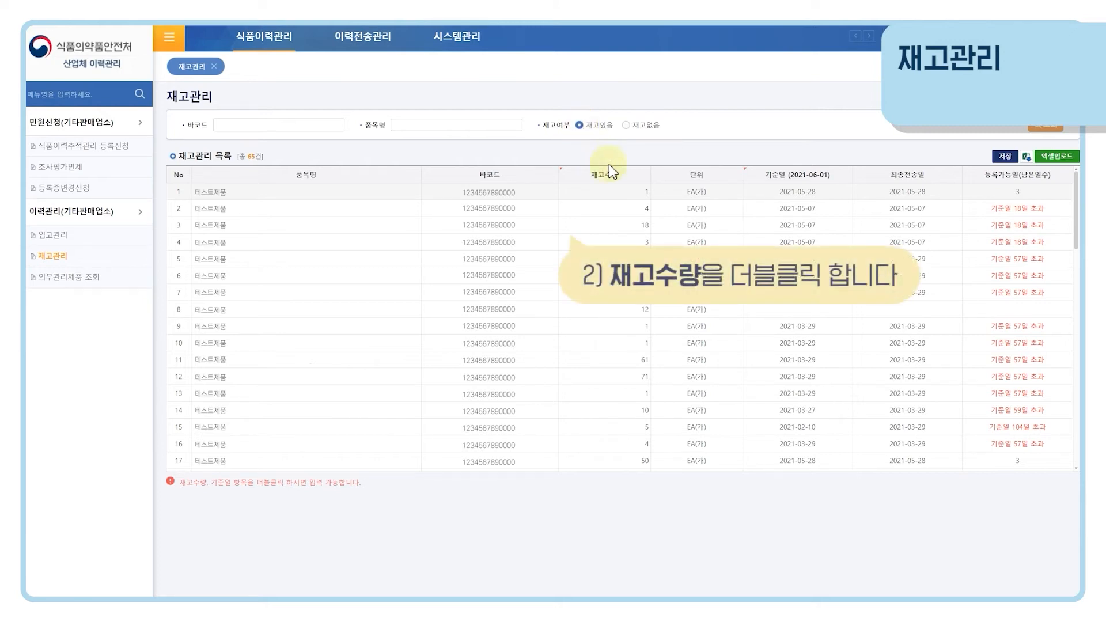
- Set the 재고수량 of the first product in the 재고관리 목록 to 10 and save the stock record
double_click(635, 192)
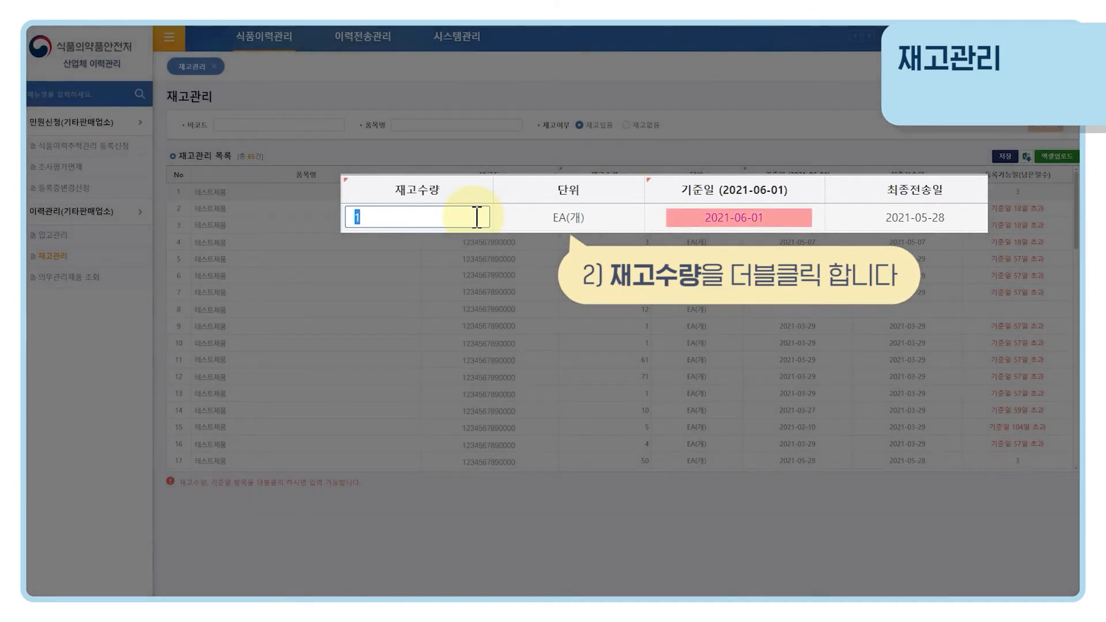
type("10")
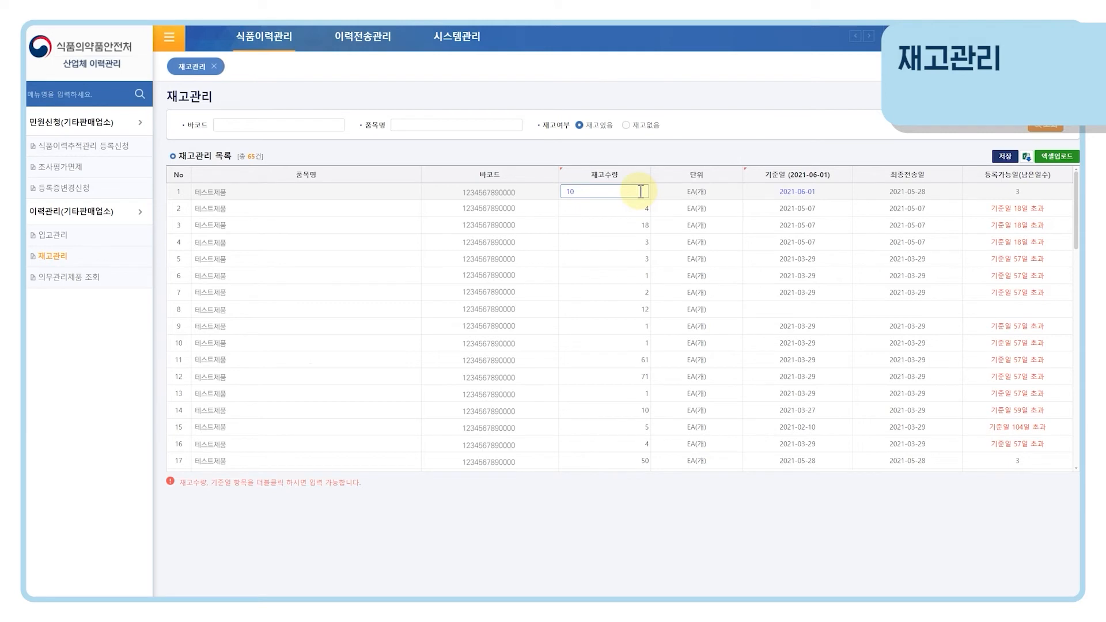
left_click(1006, 157)
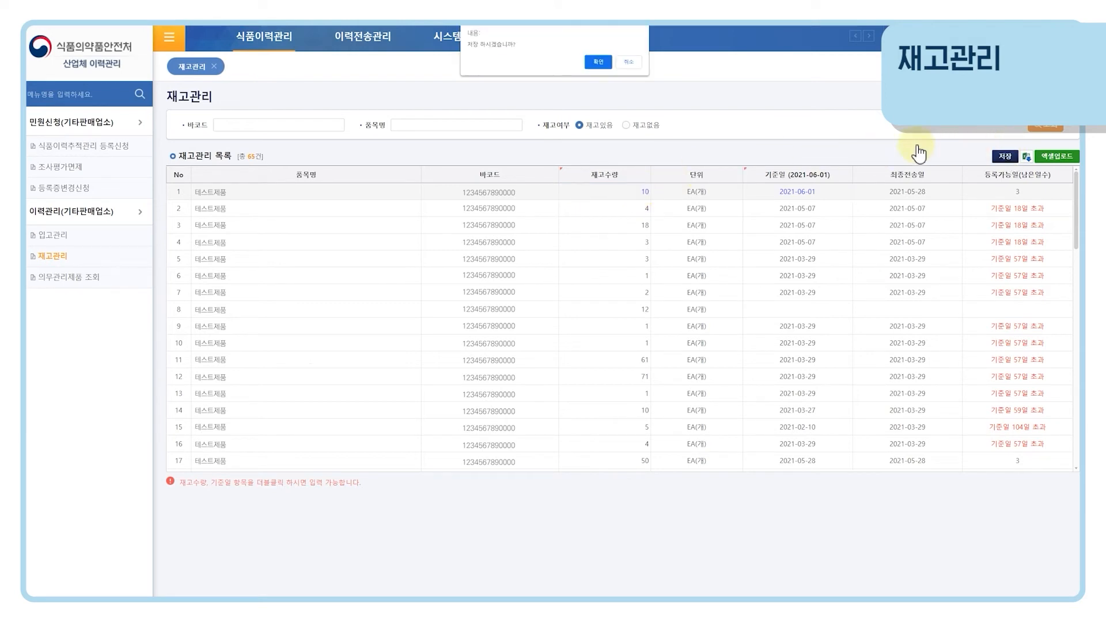
left_click(598, 61)
left_click(628, 62)
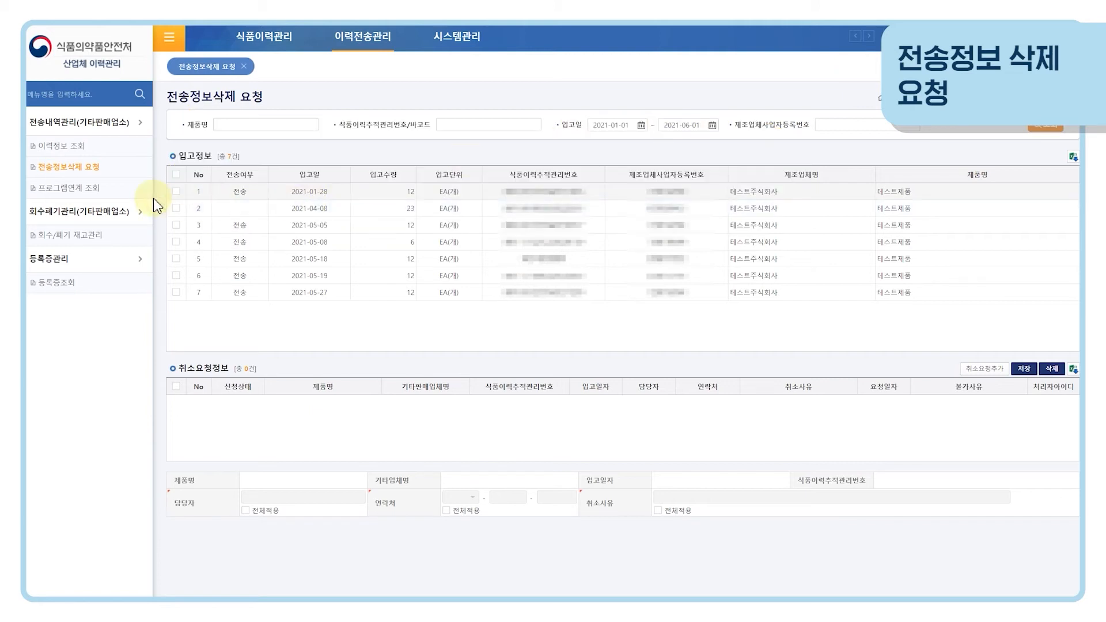
- Add a cancellation request for the 2021-01-28 receiving record with the contact's name and phone number, enter 원재료 변경 as 취소사유, and save it
left_click(177, 191)
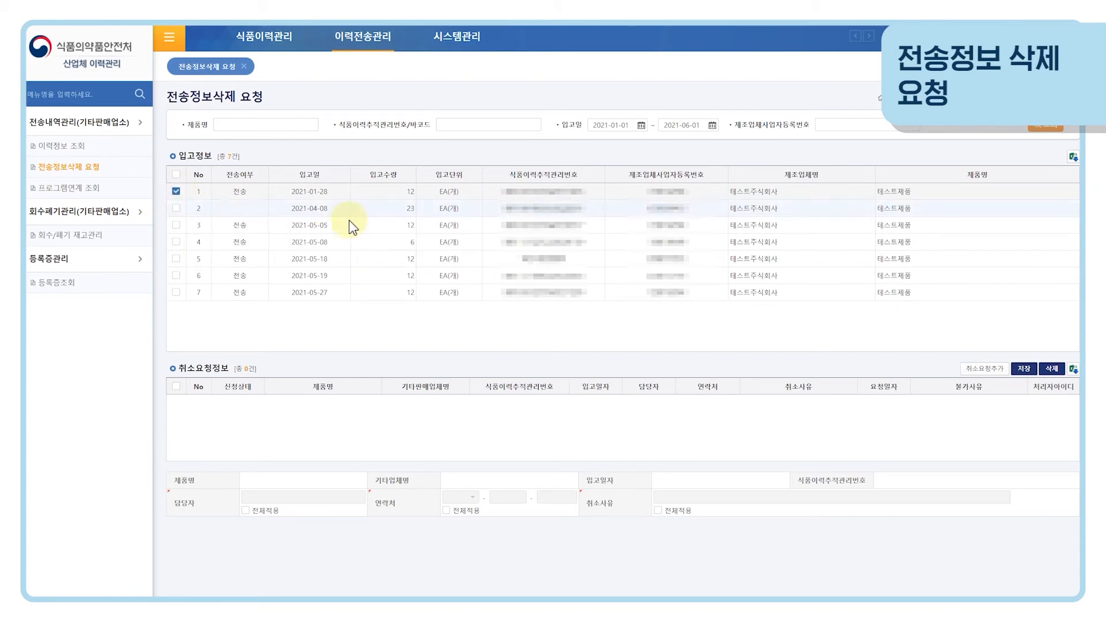
left_click(995, 372)
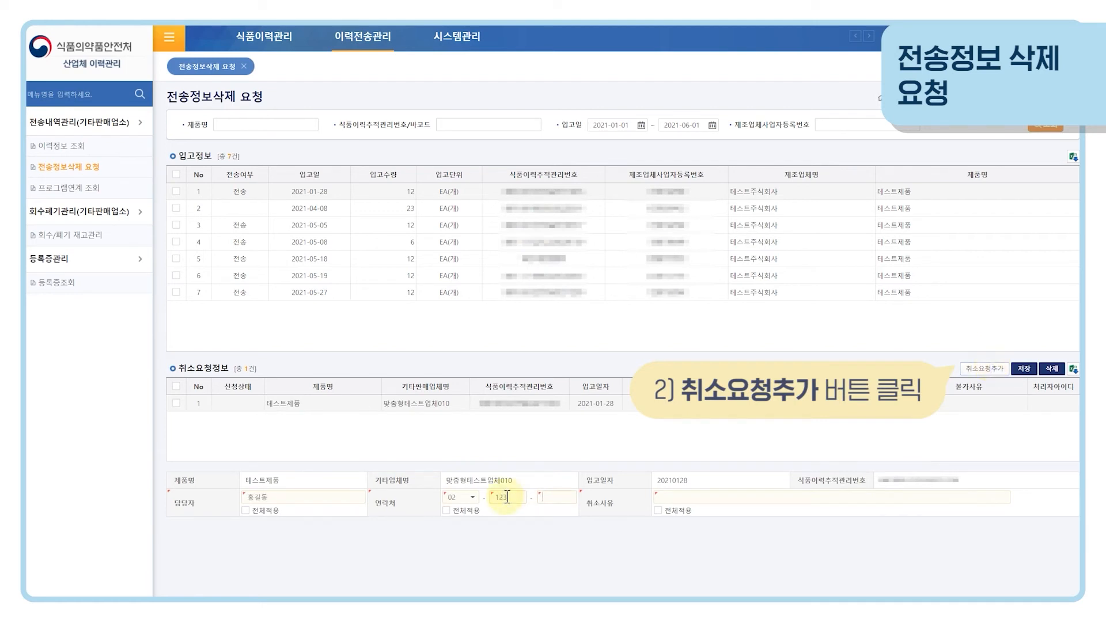
type("4567")
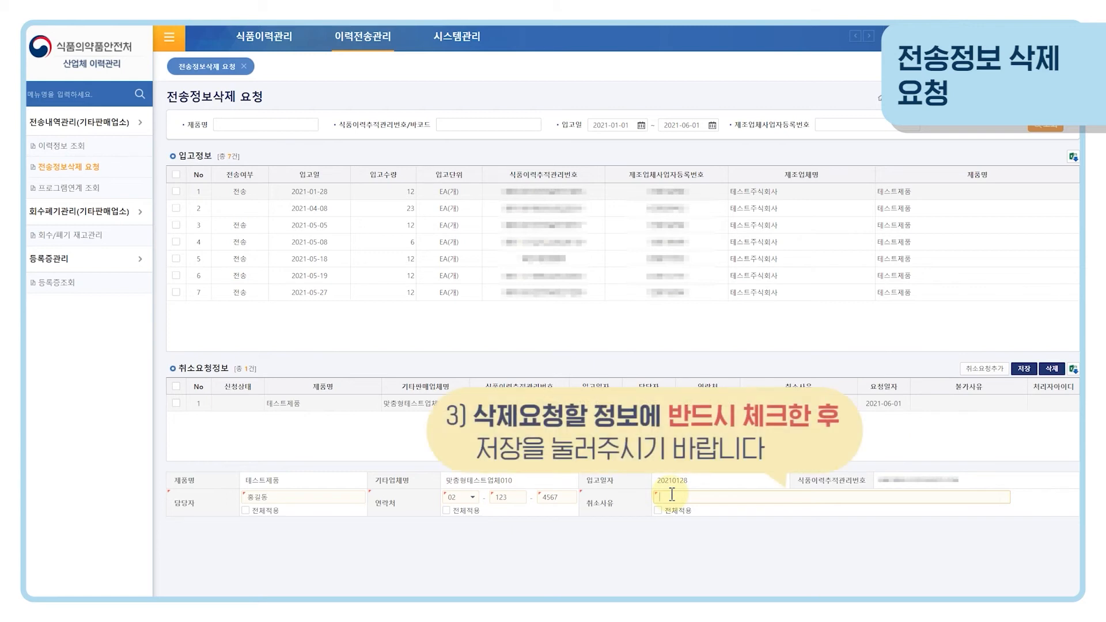
type("ㅁ")
type("재료 변경")
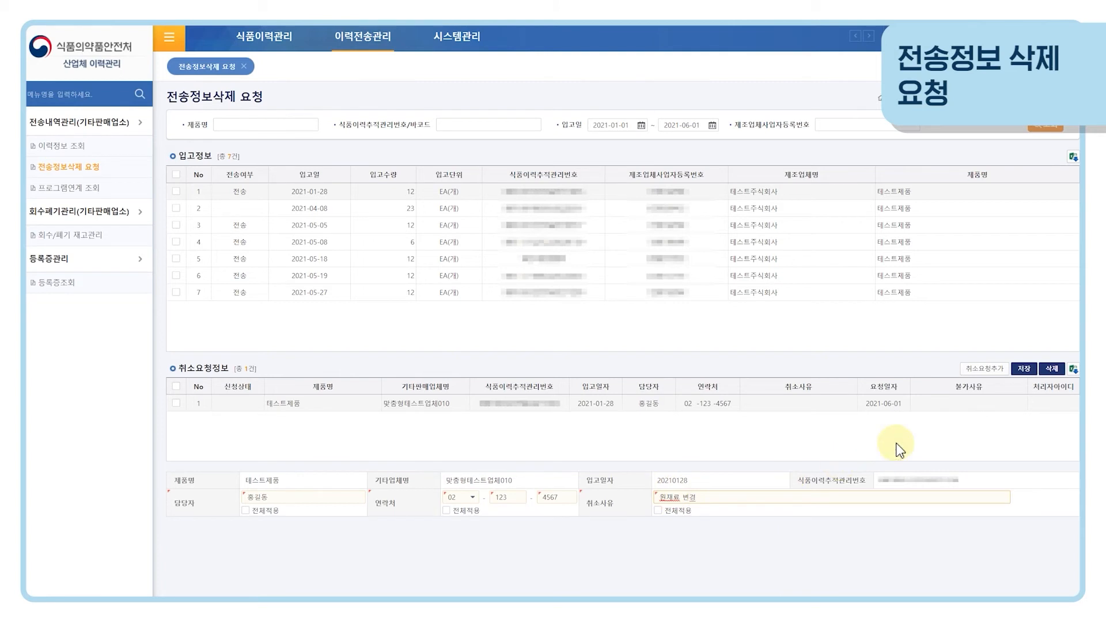
left_click(1025, 371)
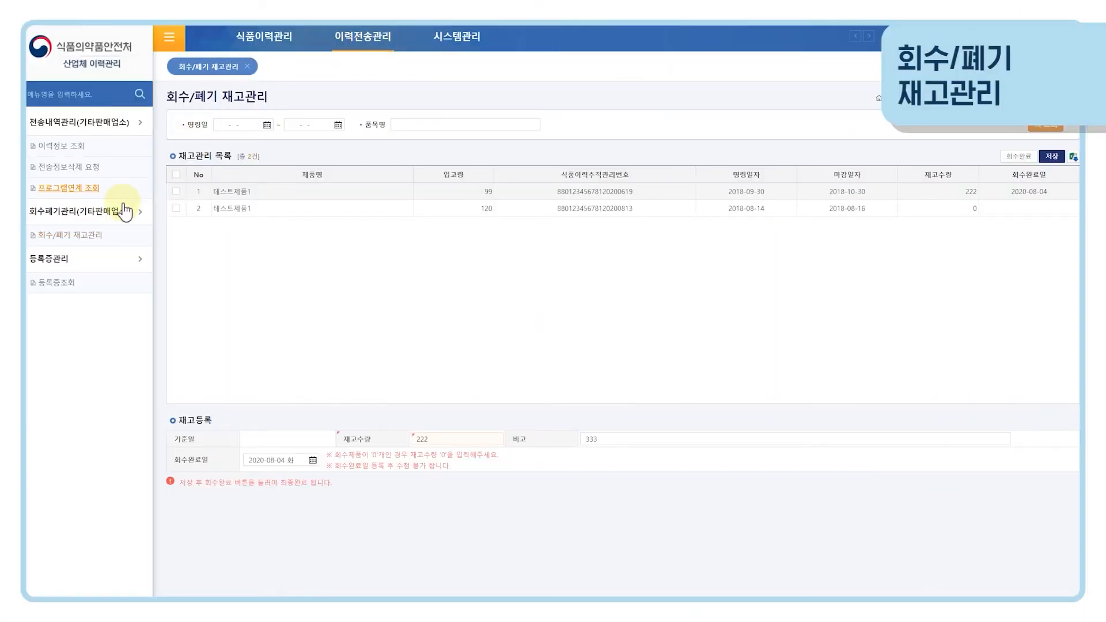
- In 회수/폐기 재고관리, set the first recalled product's 재고수량 to 88 and 회수완료일 to 2021-05-28, and save it
left_click(105, 241)
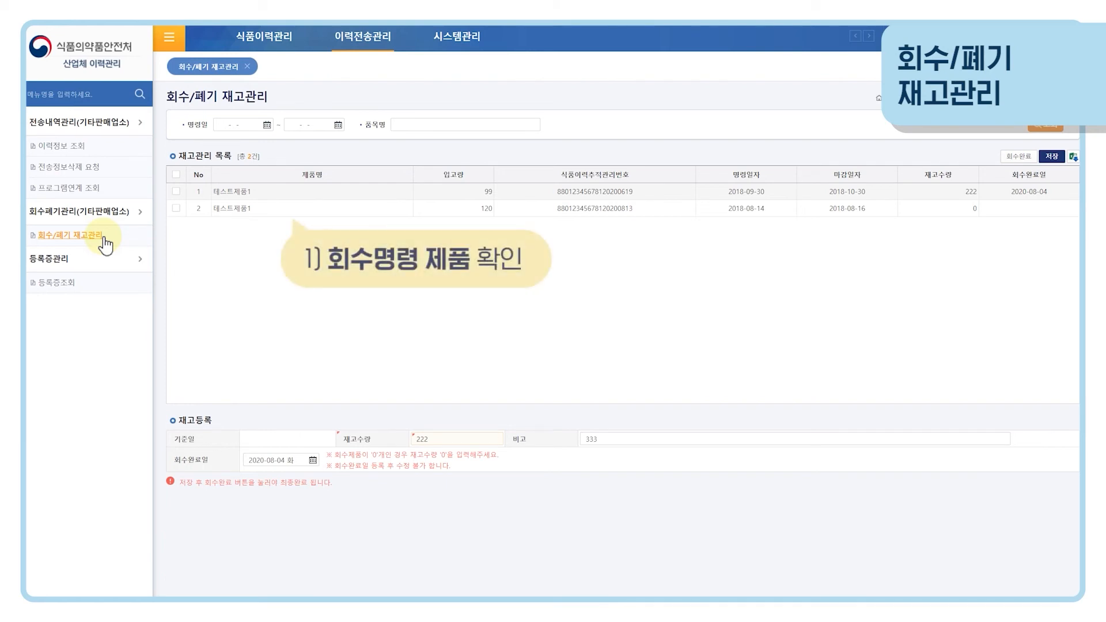
left_click(176, 192)
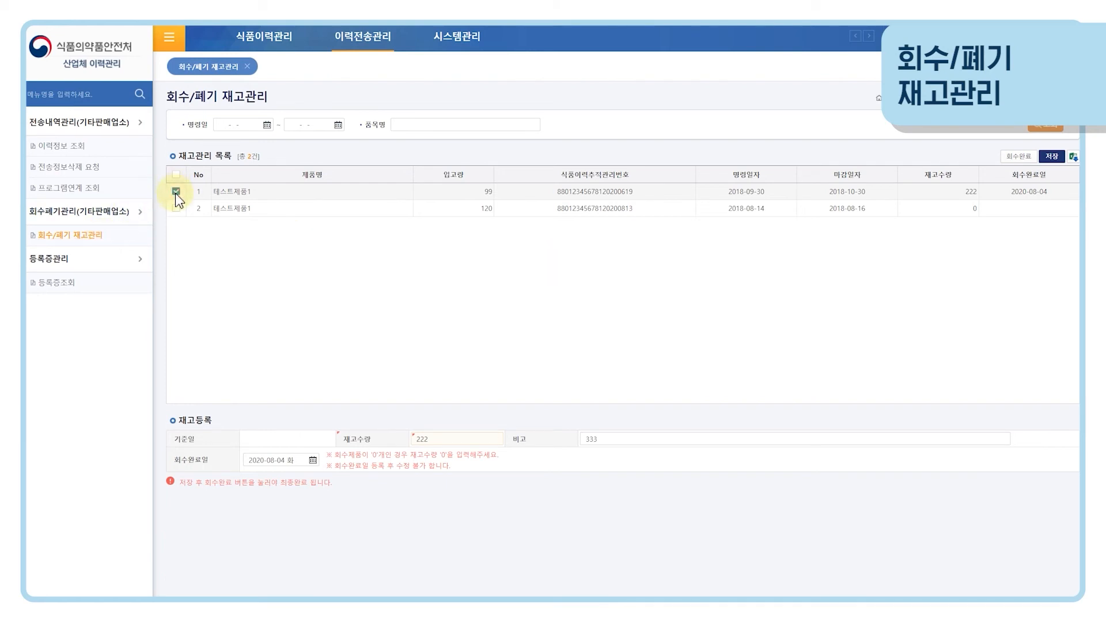
left_click(482, 435)
type("88")
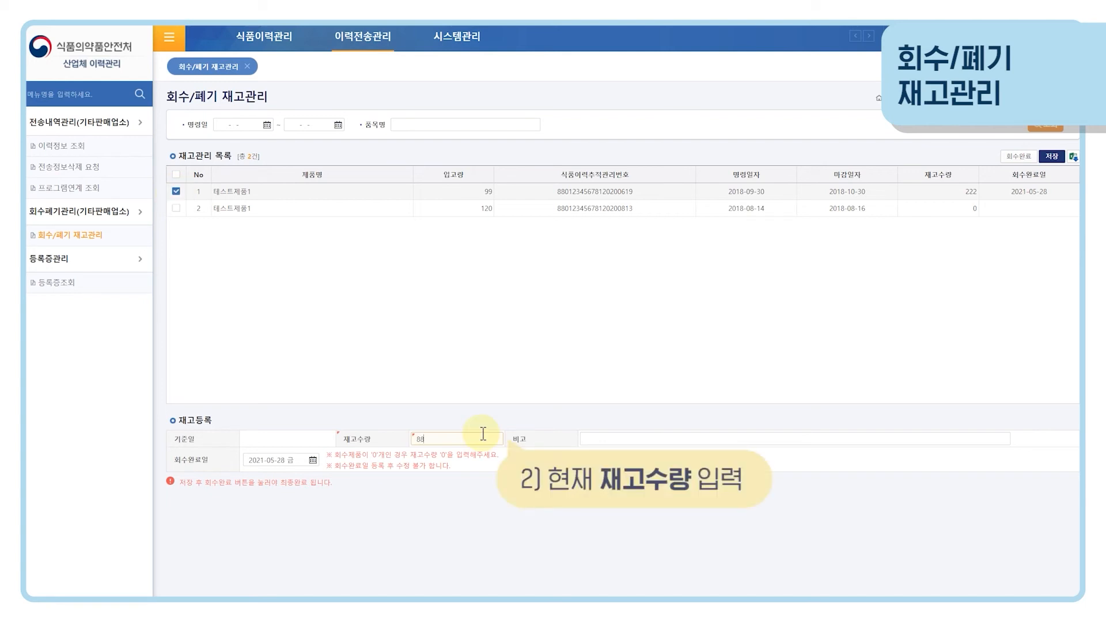
left_click(312, 460)
left_click(326, 559)
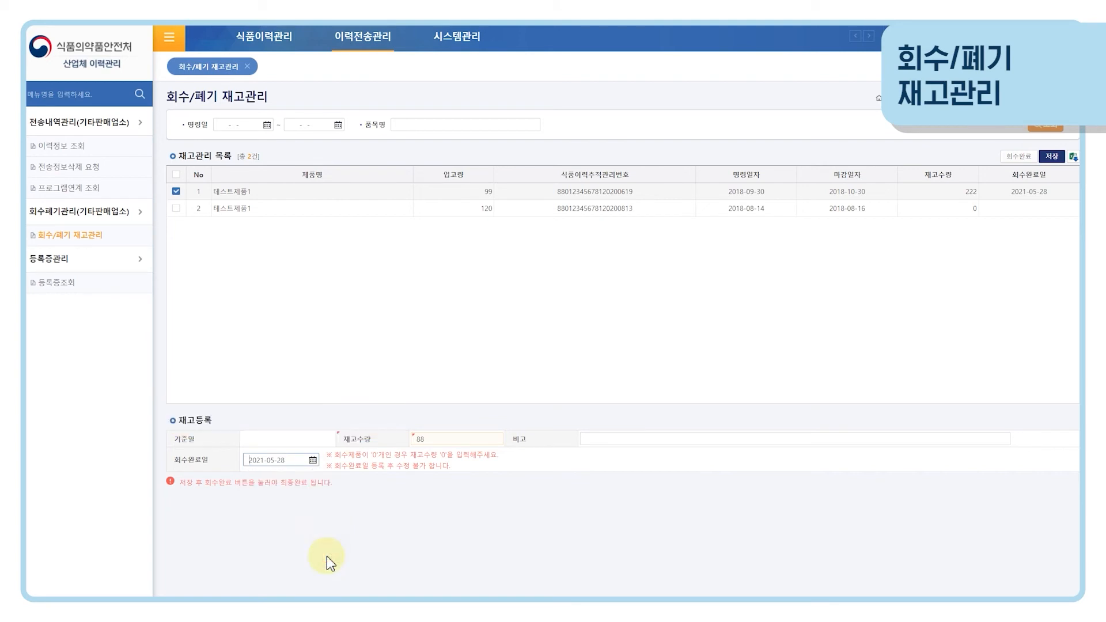
left_click(1052, 157)
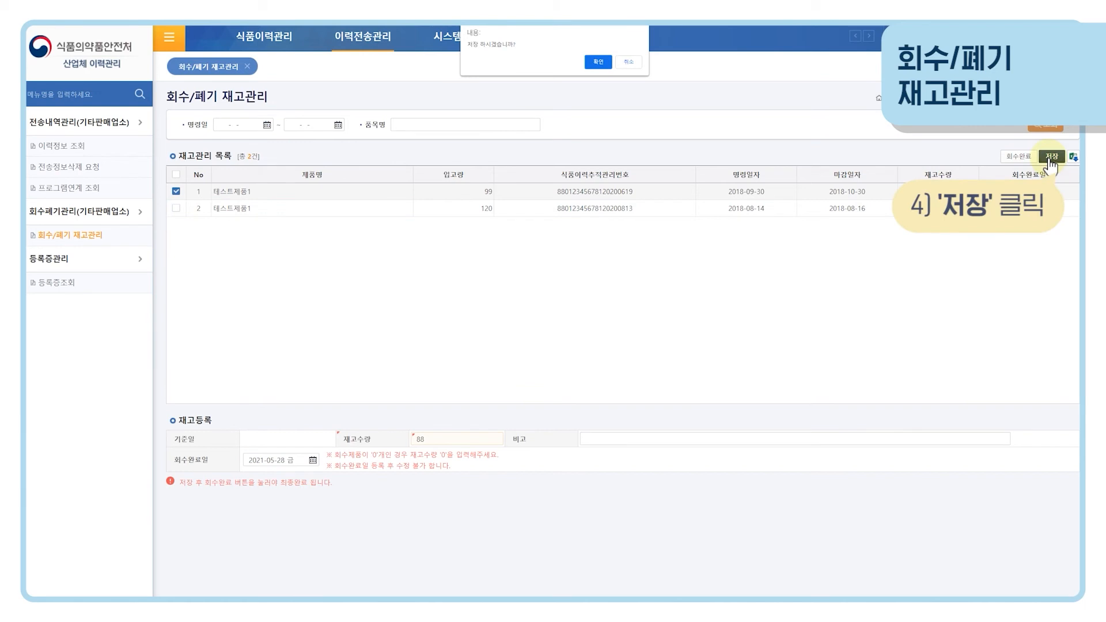
left_click(603, 62)
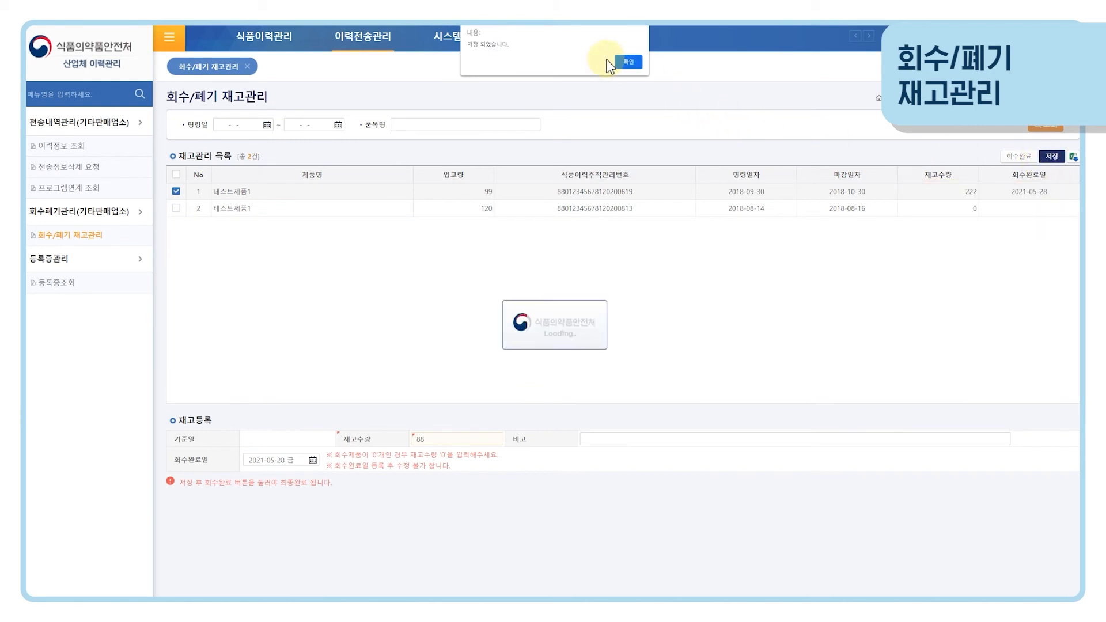
- Select the second recalled product, enter 0 as its 재고수량 and pick its 회수완료일
left_click(177, 208)
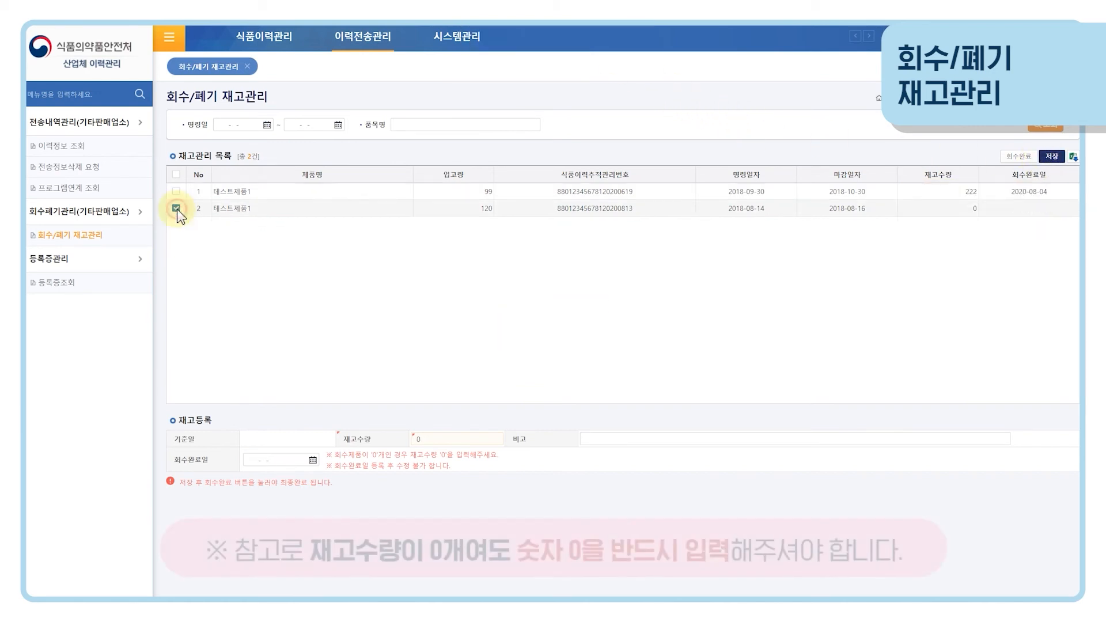
double_click(419, 439)
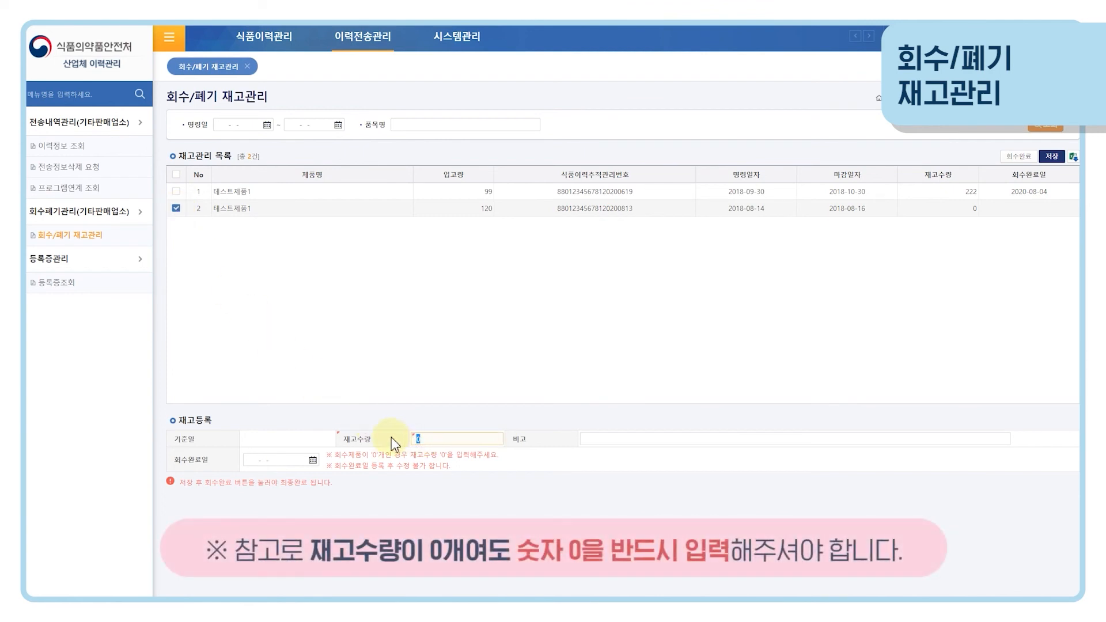
left_click(313, 460)
left_click(325, 562)
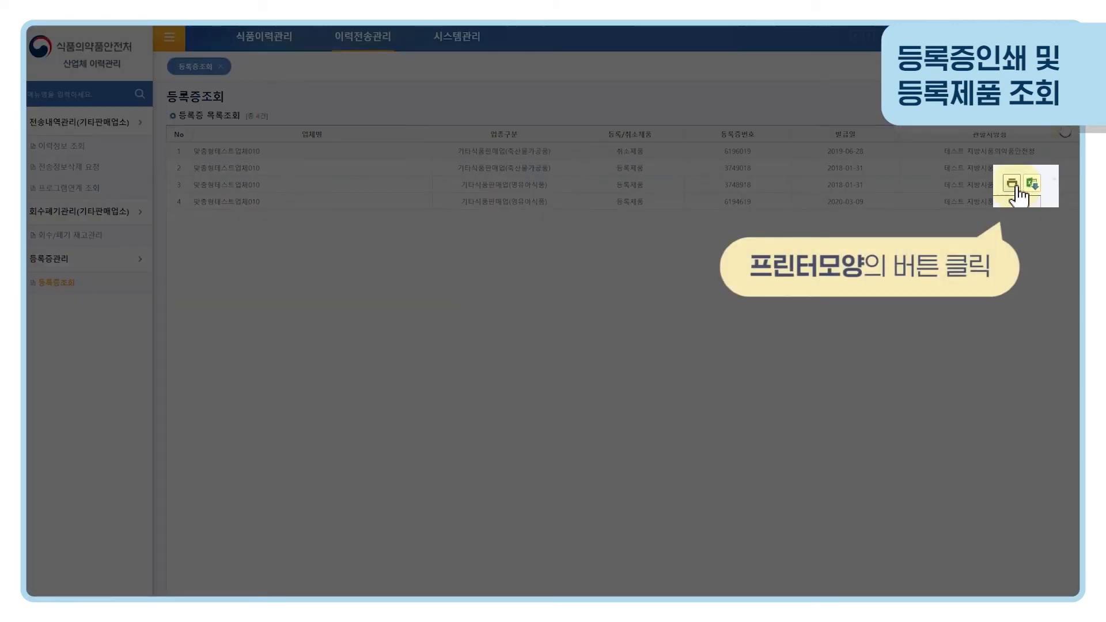
- Open the registration certificate from the 등록증조회 list for printing
left_click(1012, 182)
left_click(359, 174)
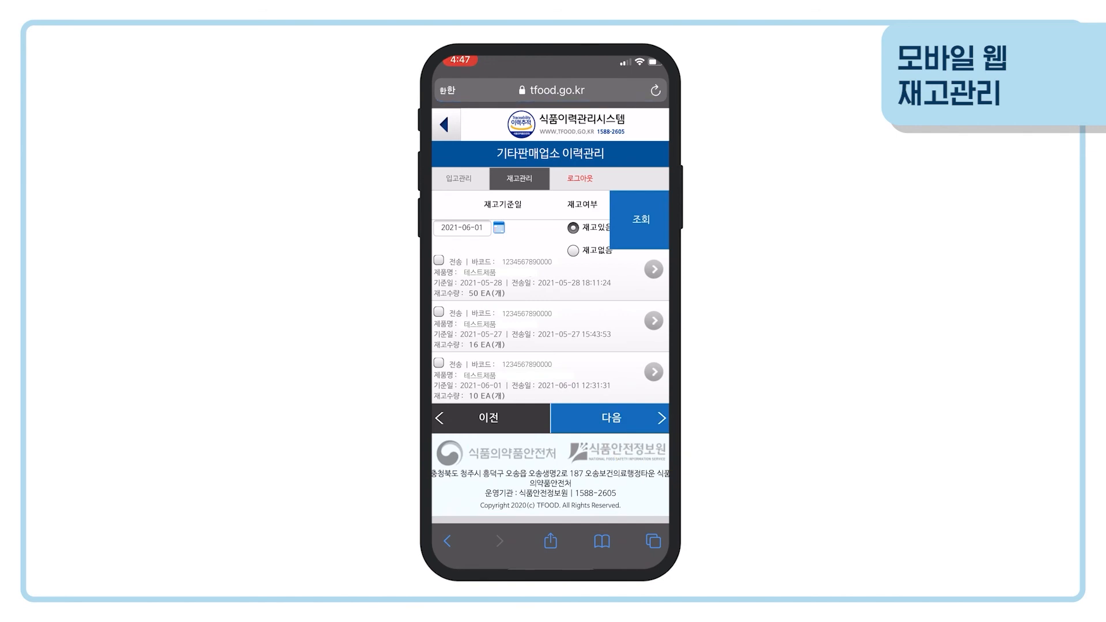
- On the mobile web 재고관리 page, set the first product's 기준일 to 2021-06-01 and 재고수량 to 20, and transmit the stock information
left_click(439, 261)
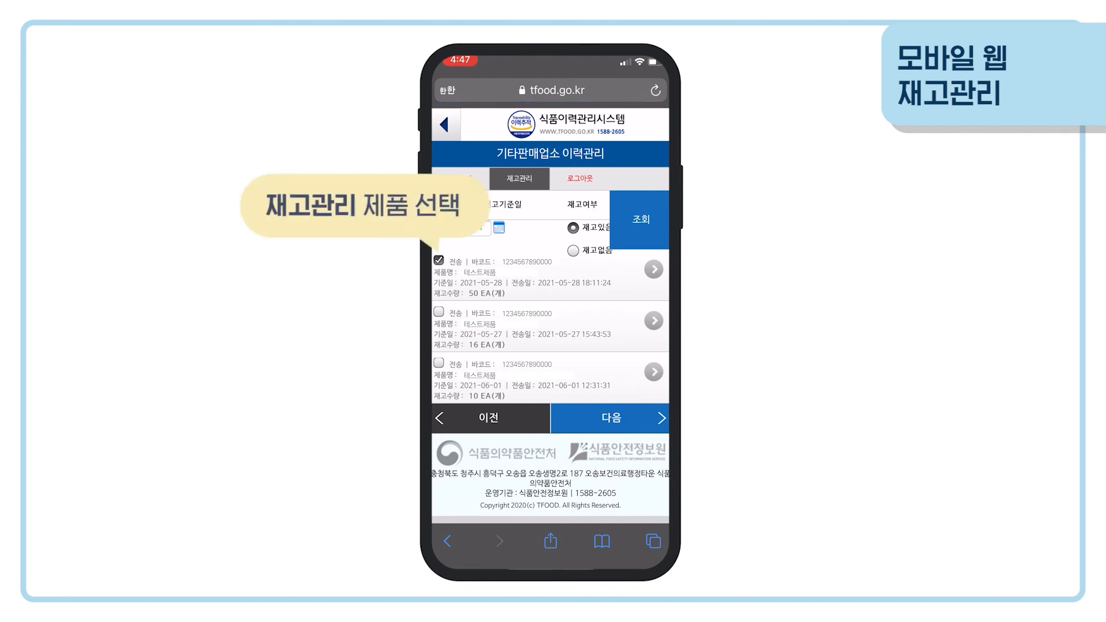
left_click(653, 269)
left_click(630, 328)
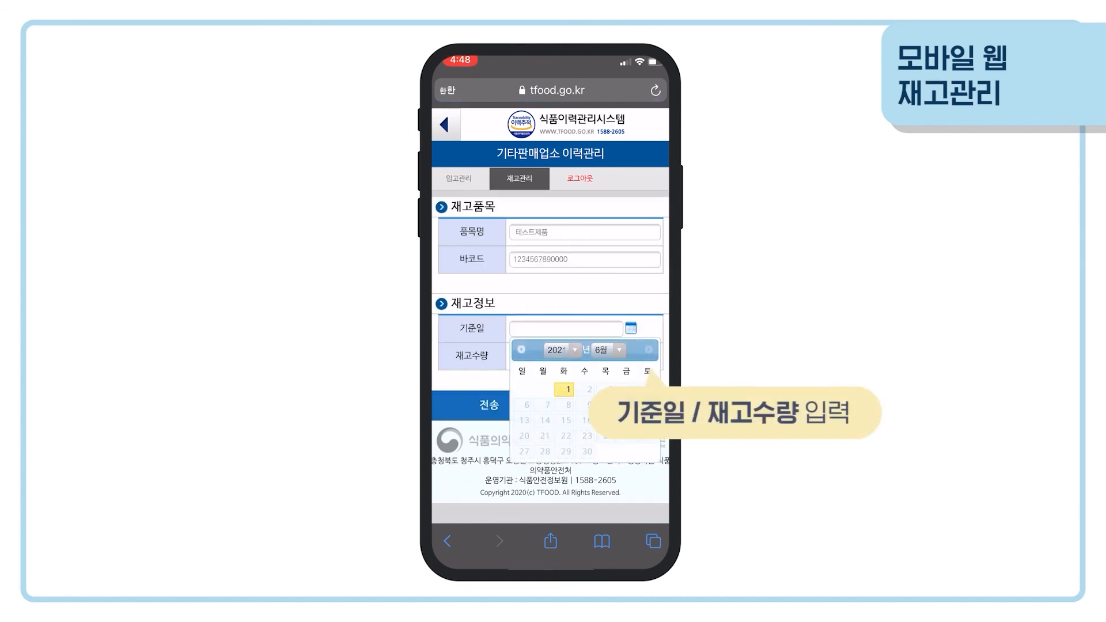
left_click(564, 390)
type("20")
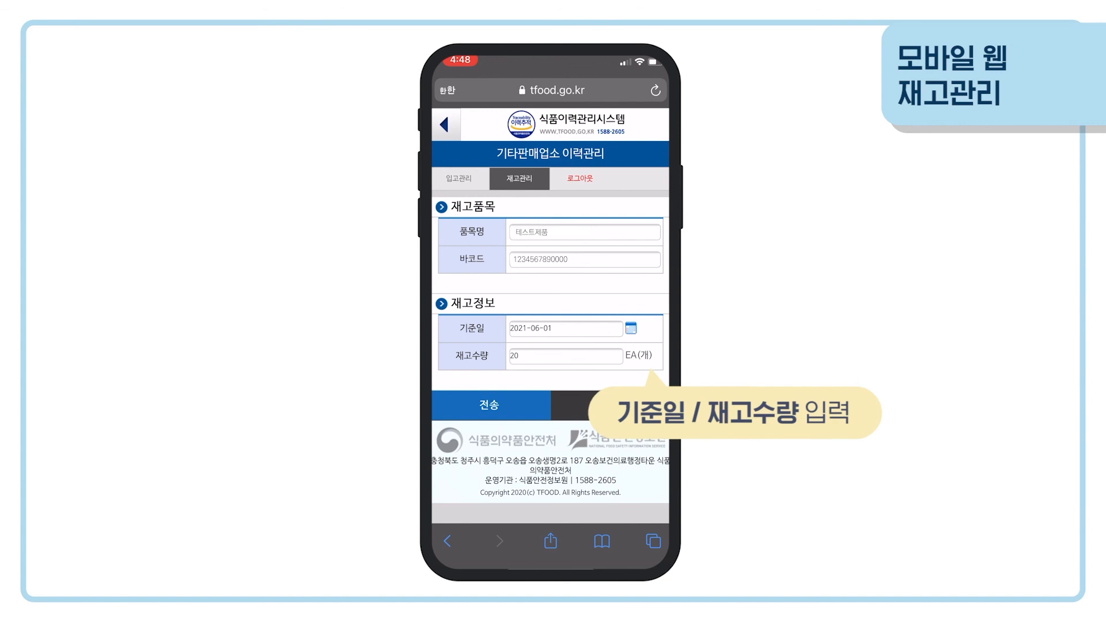
left_click(489, 405)
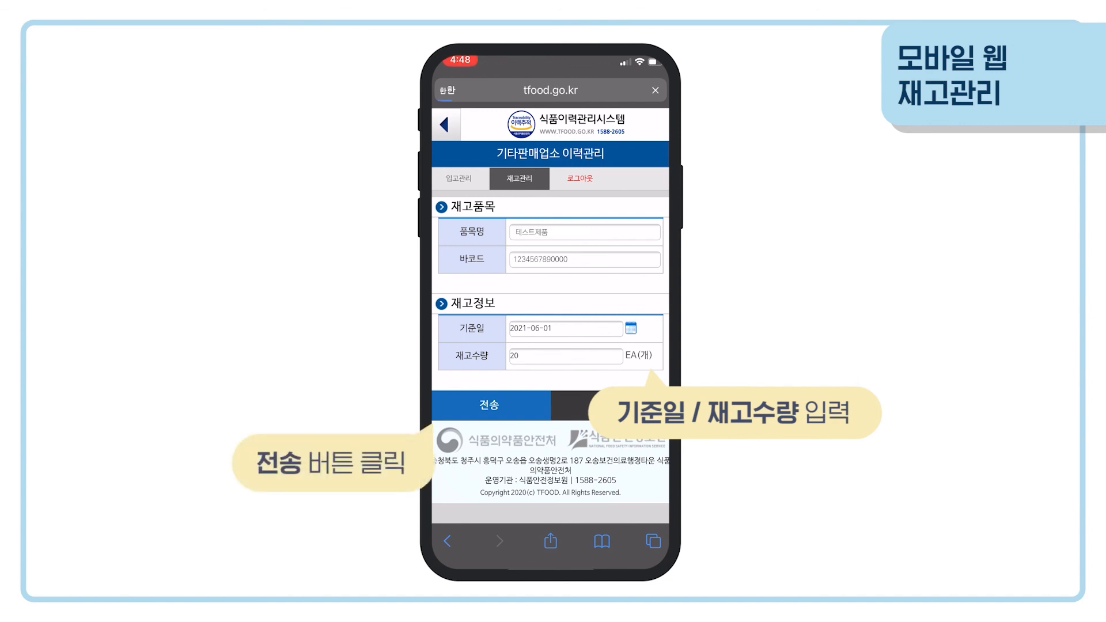